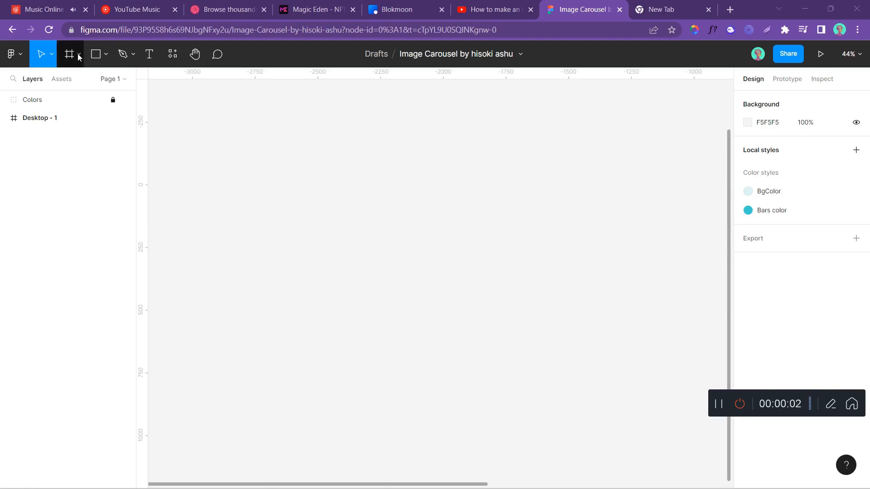
Draw a new frame on the empty canvas, set its size to 245 × 245, and reposition it to X -2638, Y 59
left_click_drag(213, 128, 336, 280)
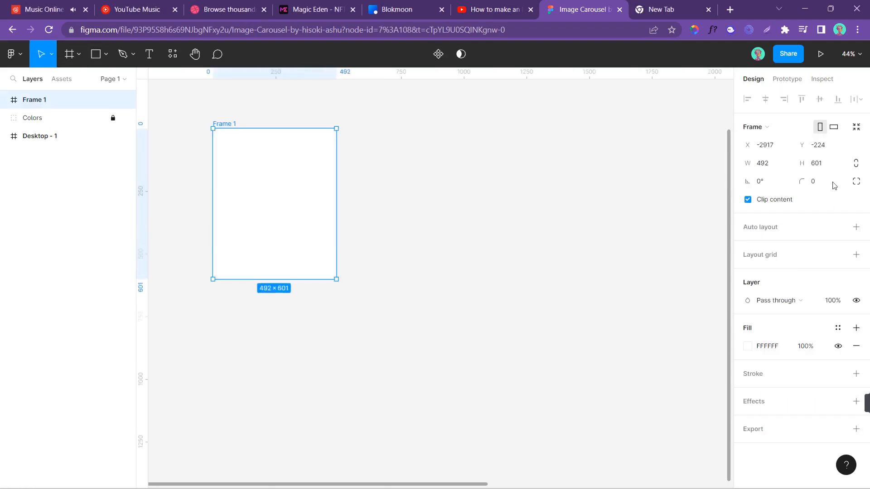
left_click(764, 164)
type("245")
key("Return")
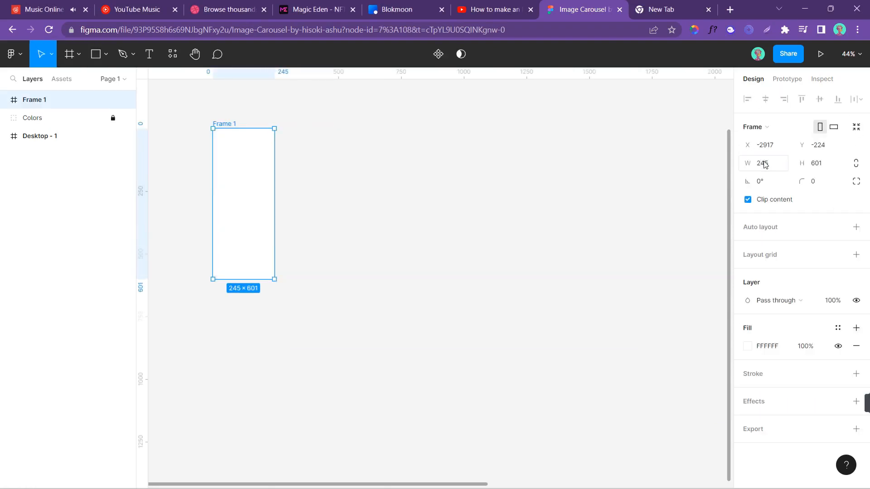
left_click(823, 171)
key("Return")
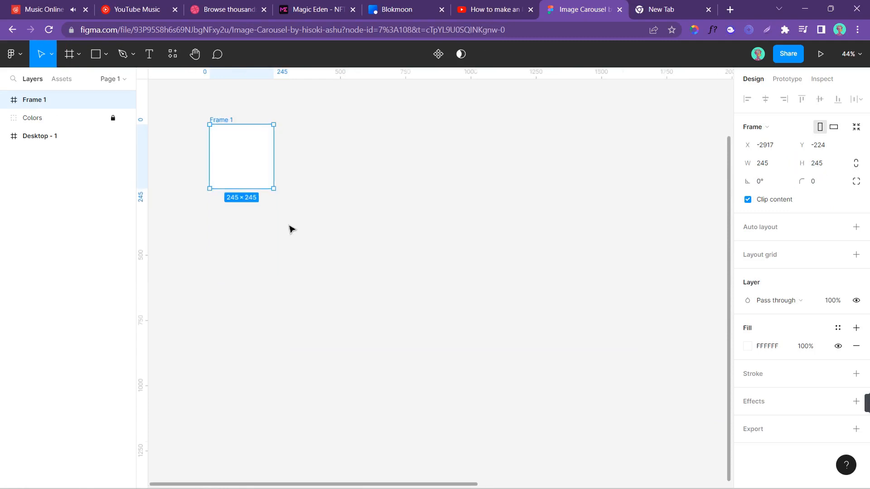
scroll(289, 227, "up", 5)
left_click_drag(199, 97, 411, 311)
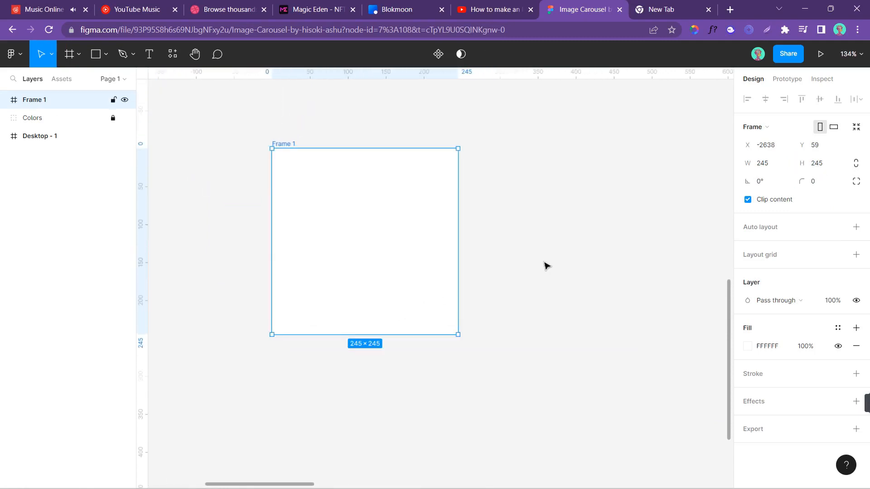
Add a drop shadow to the frame with X 7, Y 6 and blur 8
left_click(856, 402)
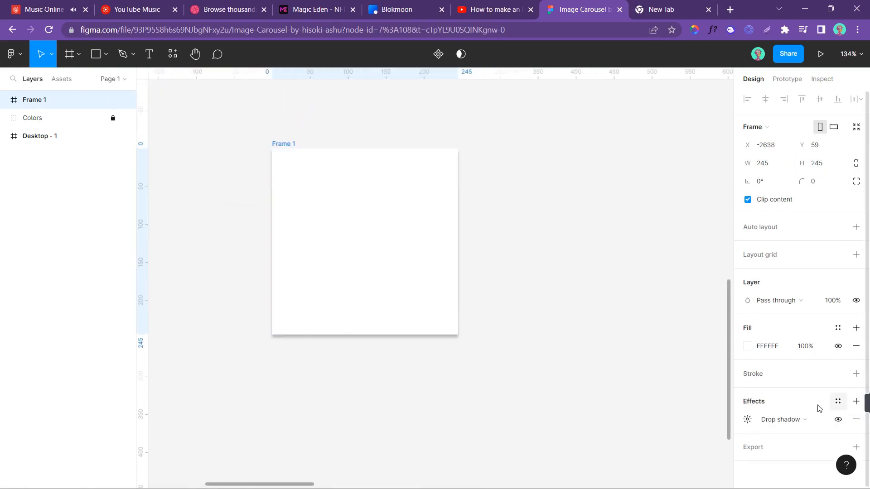
left_click(748, 420)
scroll(498, 283, "up", 2)
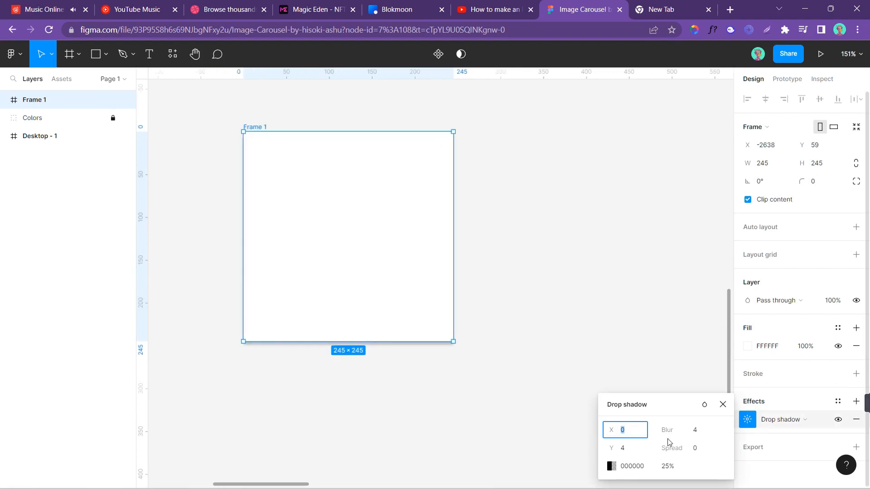
left_click_drag(607, 434, 612, 456)
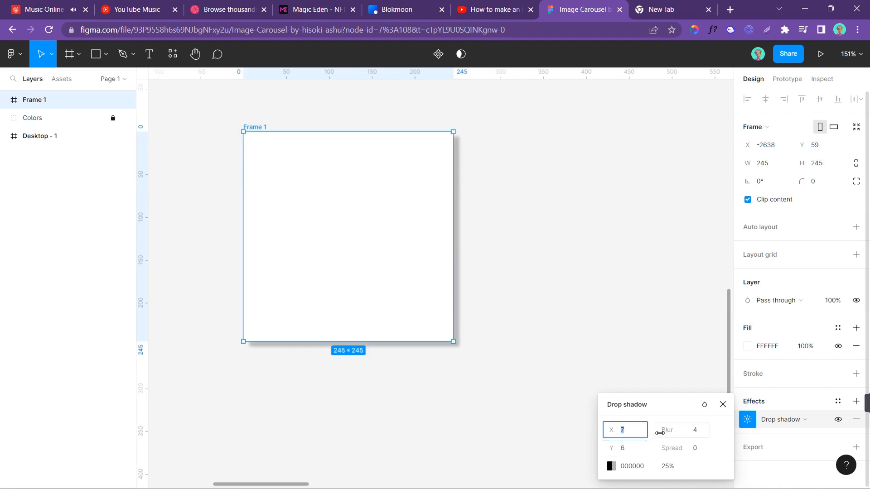
left_click_drag(661, 431, 688, 443)
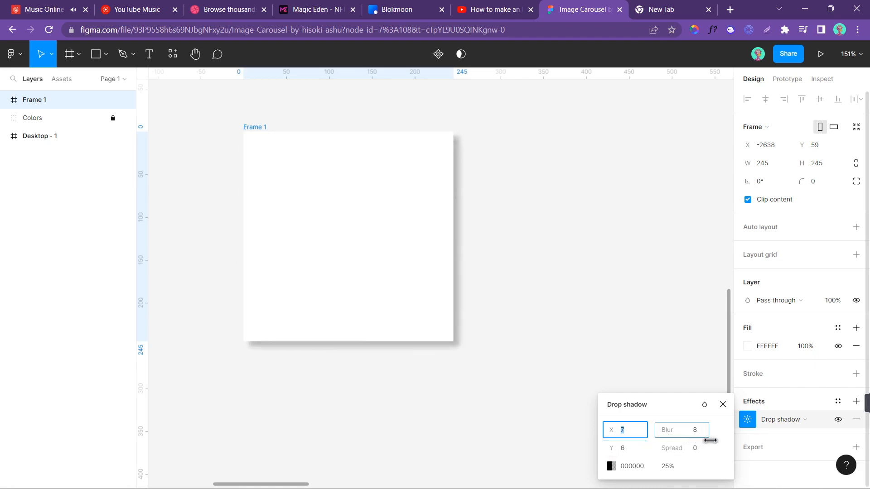
left_click(614, 315)
Set the square frame's corner radius to 20
left_click(443, 264)
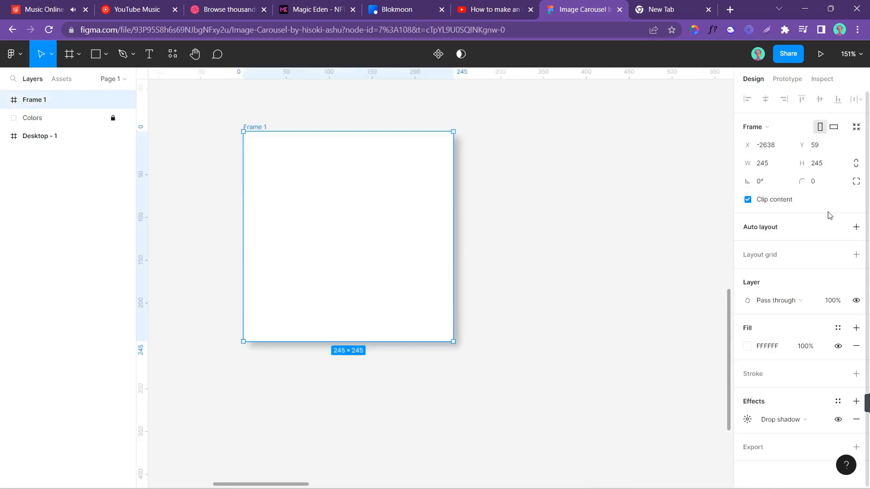
left_click(813, 180)
type("20")
key("Return")
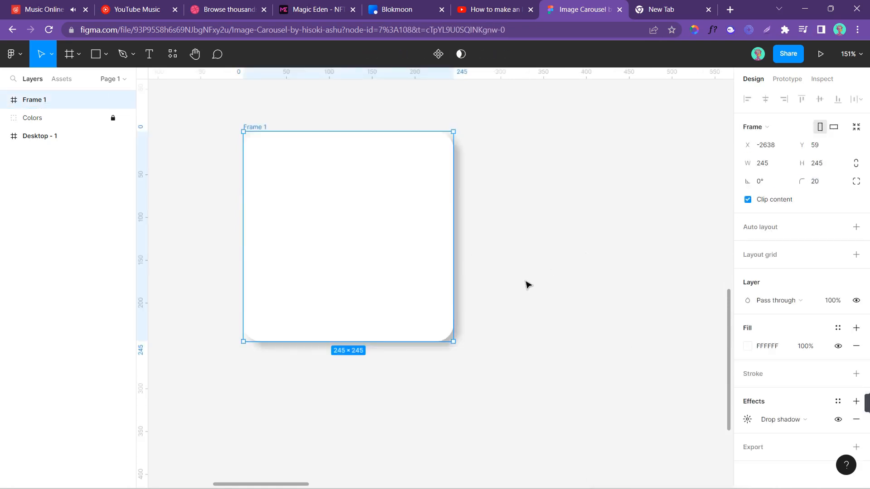
left_click(526, 284)
Duplicate the rounded frame to its right, leaving a 20 gap between the two
left_click(356, 209)
scroll(411, 215, "right", 2)
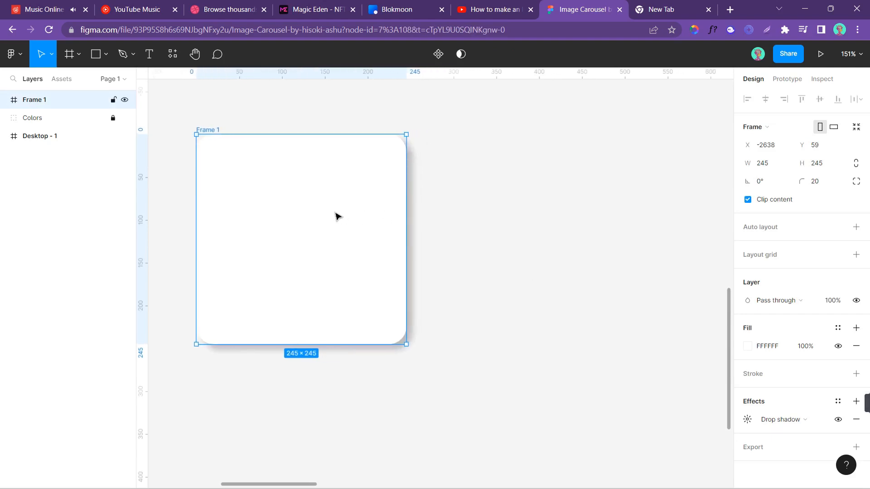
left_click_drag(337, 217, 563, 222)
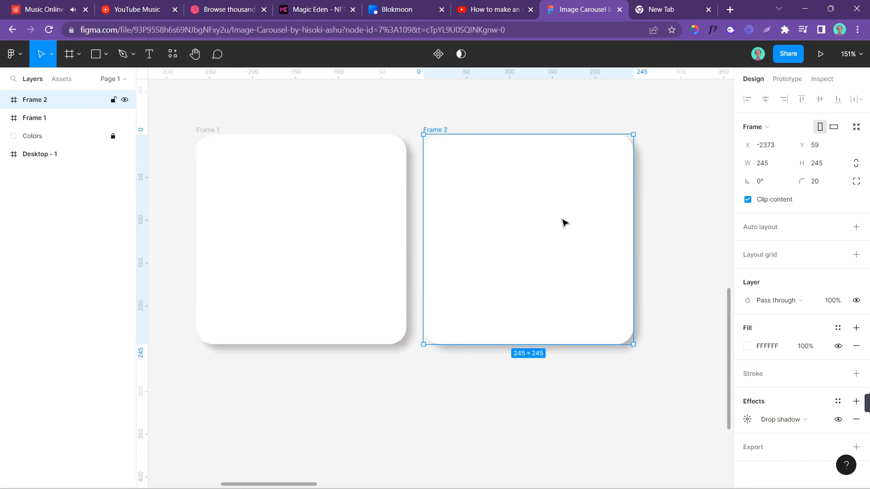
Set the copy's width to 100 and duplicate the narrowed frame to its right with the same 20 gap
left_click(778, 169)
type("100")
key("Return")
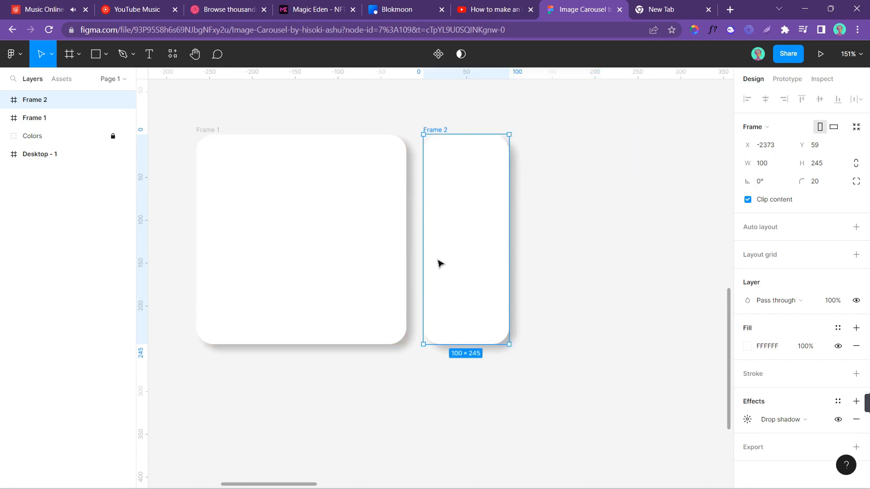
left_click_drag(488, 254, 593, 253)
key("Escape")
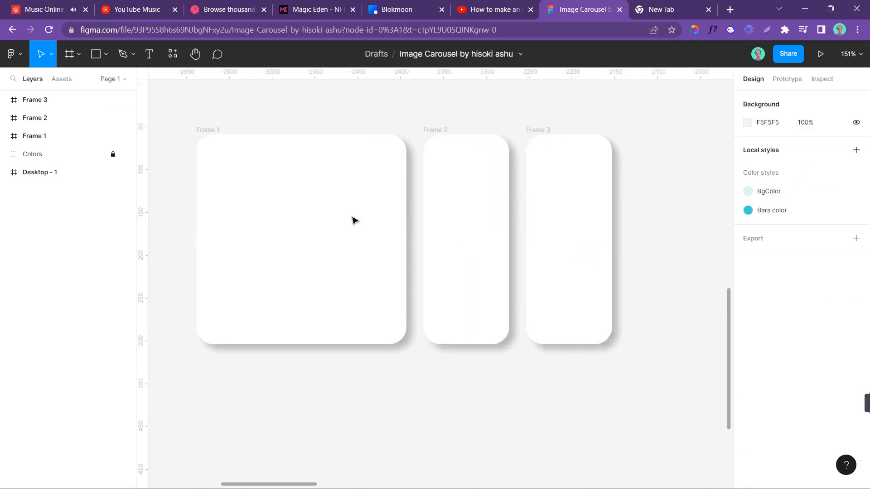
Select all three rounded frames and wrap them in one horizontal auto layout
left_click(218, 131)
left_click(438, 130, "shift")
left_click(545, 138, "shift")
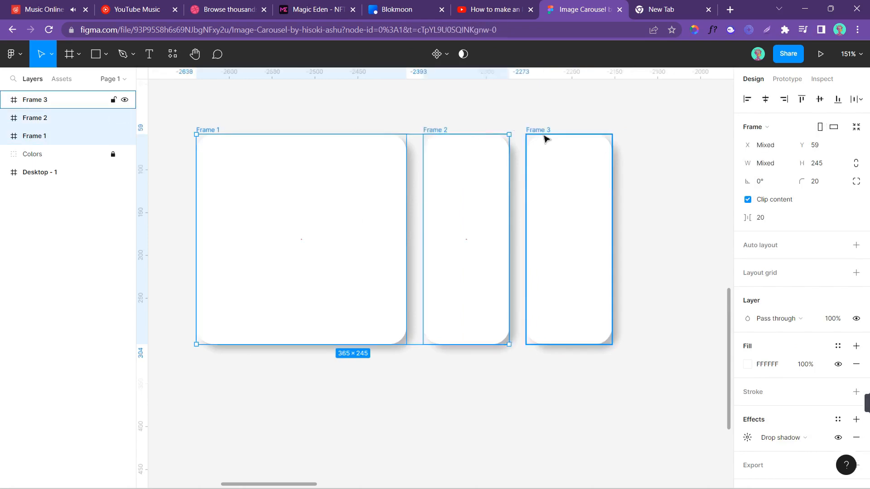
right_click(459, 157)
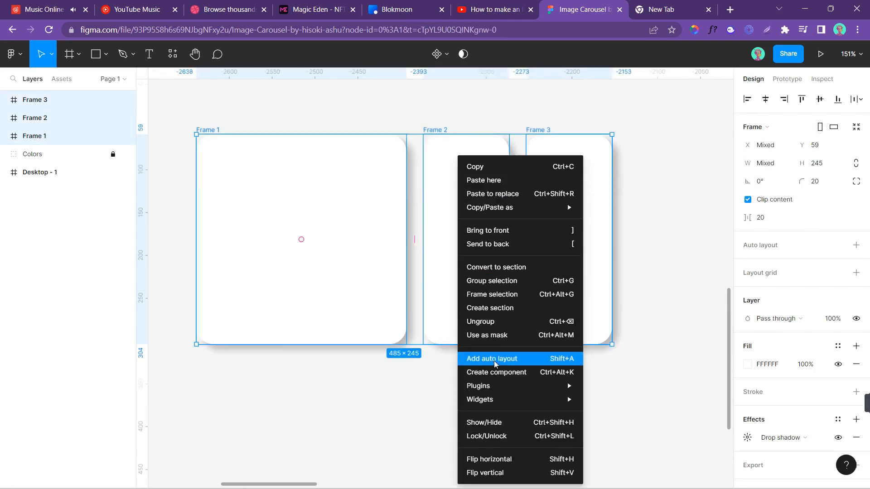
left_click(509, 360)
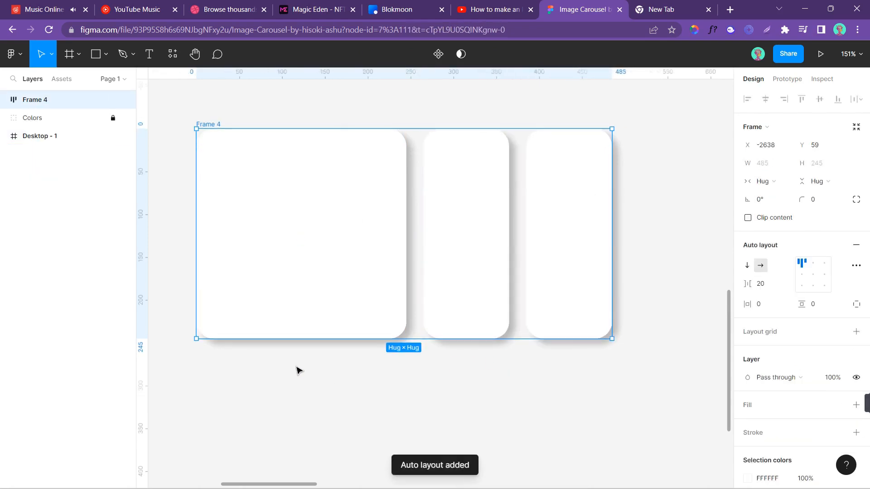
left_click(330, 370)
Rename the auto layout frame holding the three cards as Picture
left_click(211, 104)
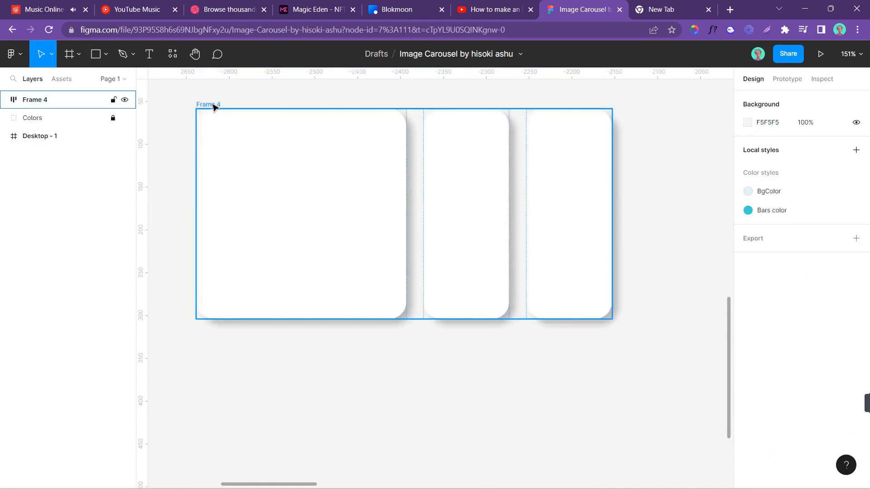
double_click(213, 104)
type("Picture")
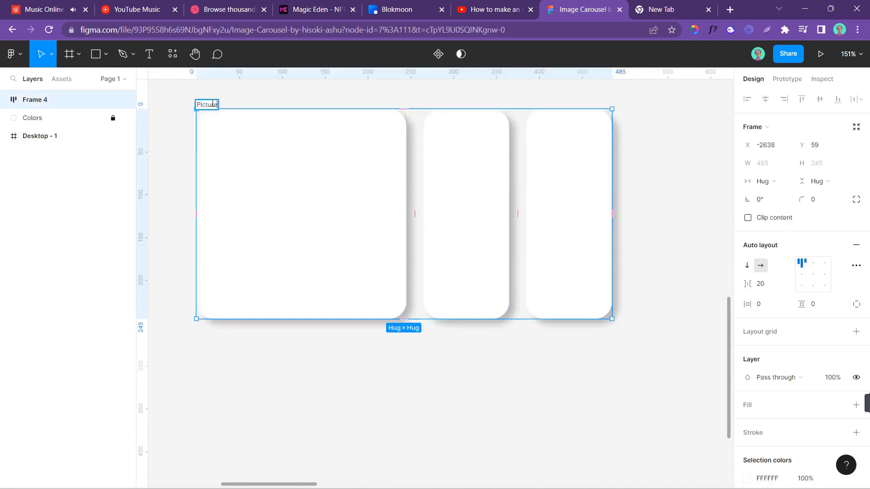
key("Return")
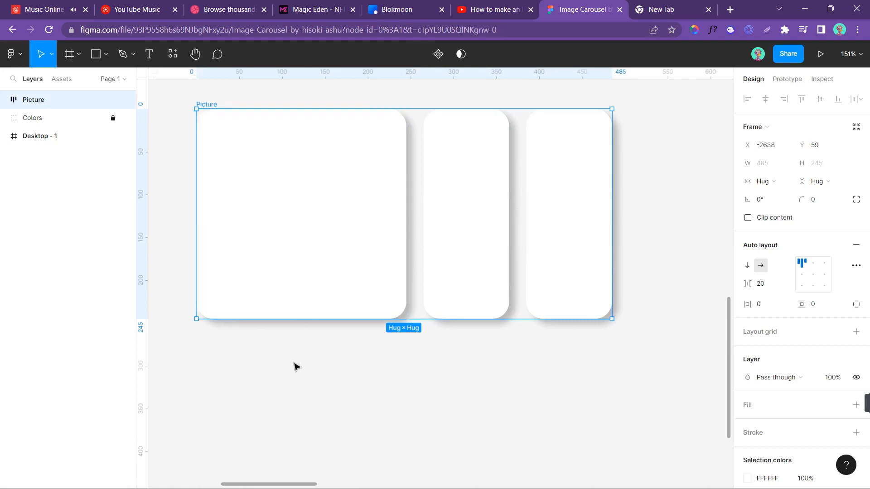
left_click(295, 366)
Draw a rectangle about 56 × 19 below the first card, aligned to its left edge, and apply the Bars color style
key("r")
left_click_drag(196, 350, 223, 358)
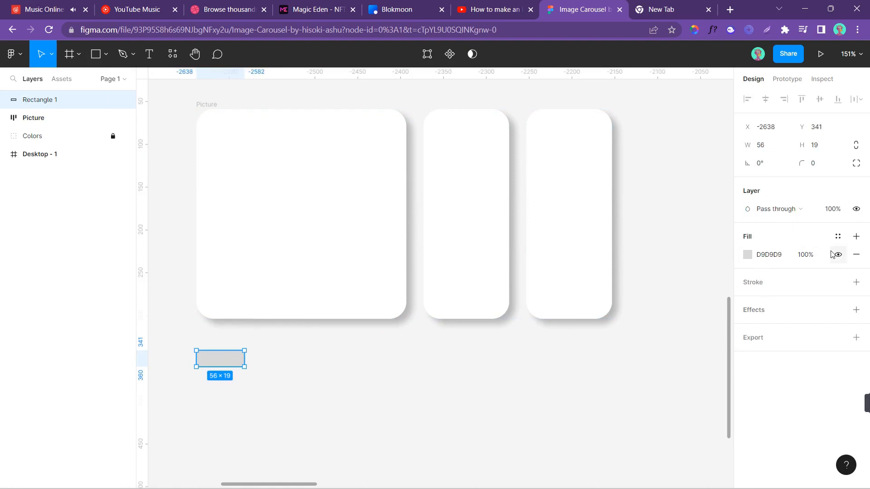
left_click(838, 236)
left_click(776, 305)
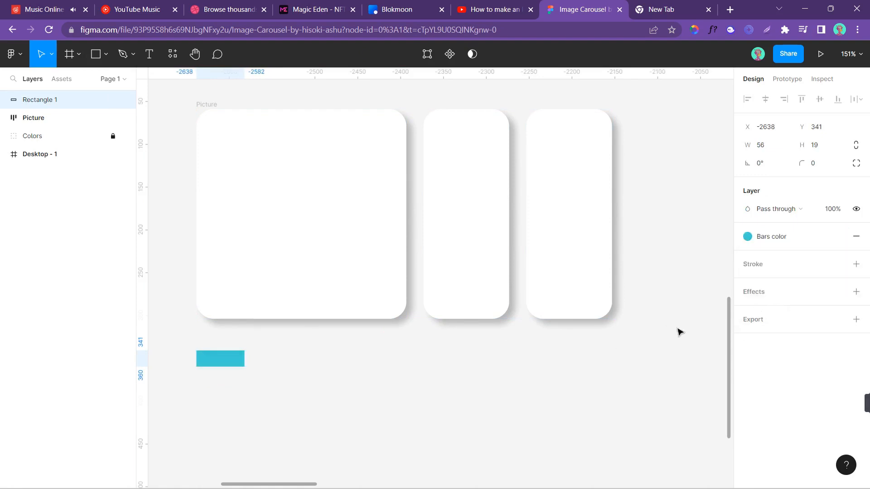
Set the rectangle's size to 50 × 12
left_click(765, 151)
type("5")
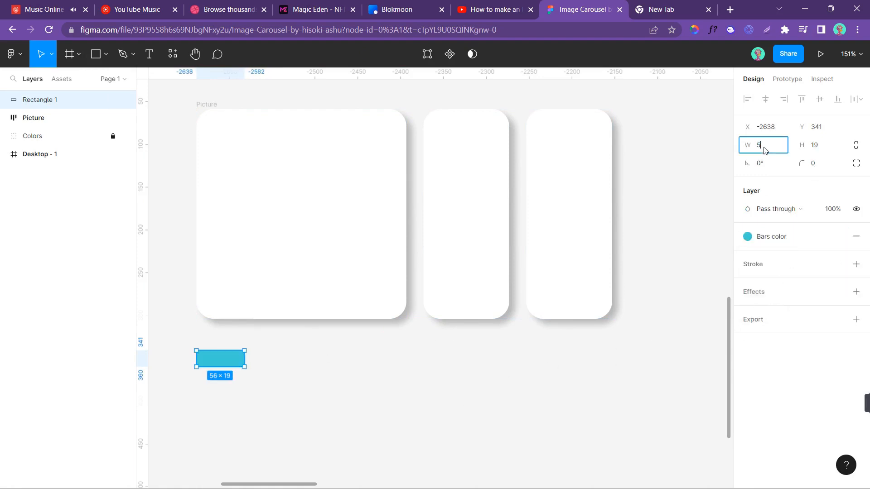
type("0")
key("Return")
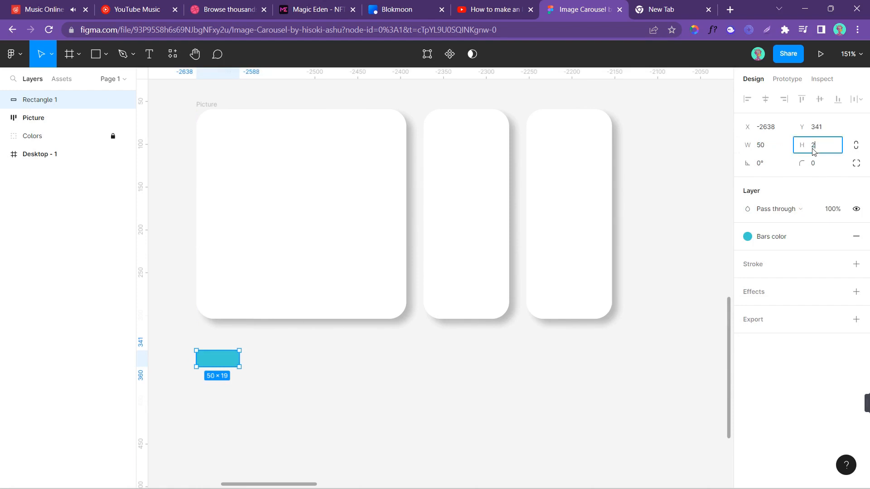
key("Return")
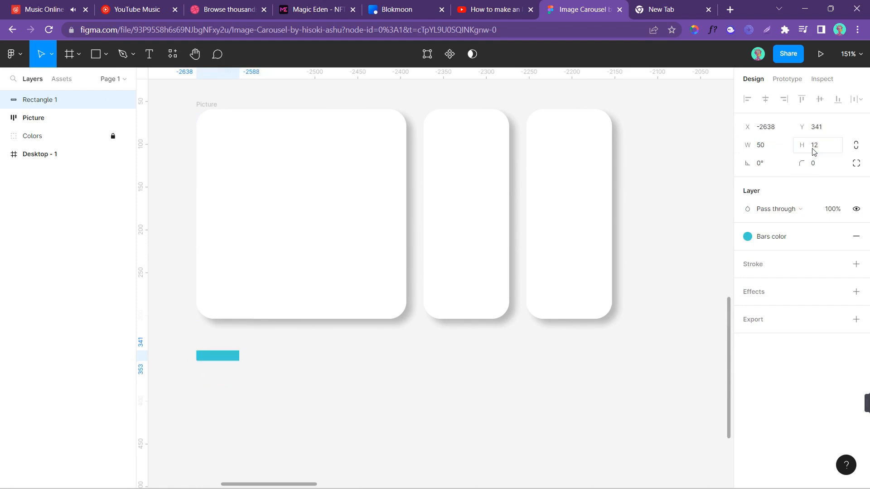
Set the bar's corner radius to 20 and move it slightly up to Y 339
left_click(811, 164)
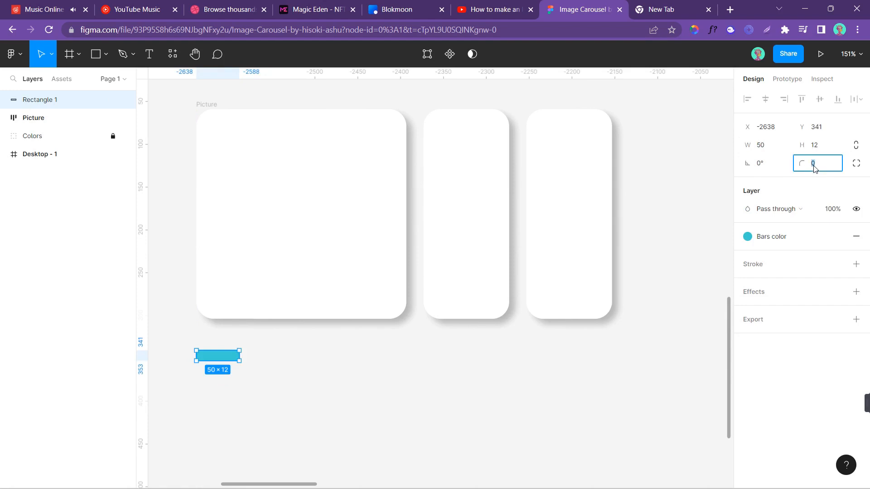
type("20")
key("Return")
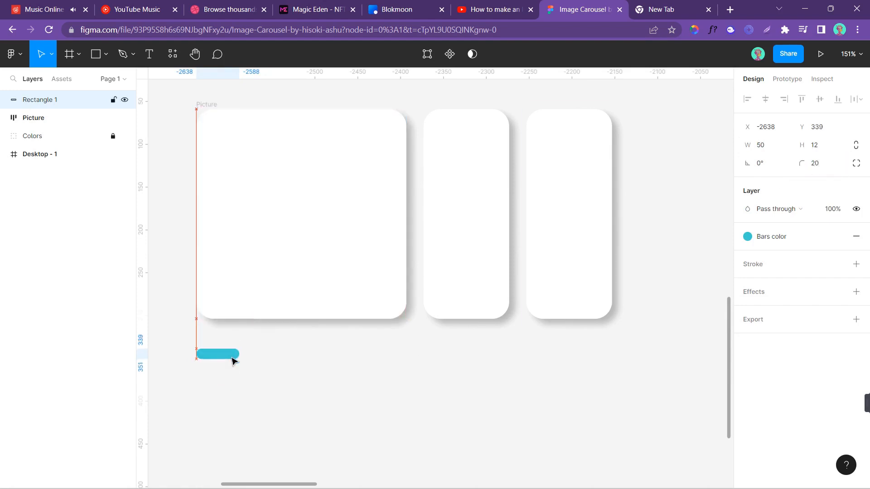
key("Up")
key("Up")
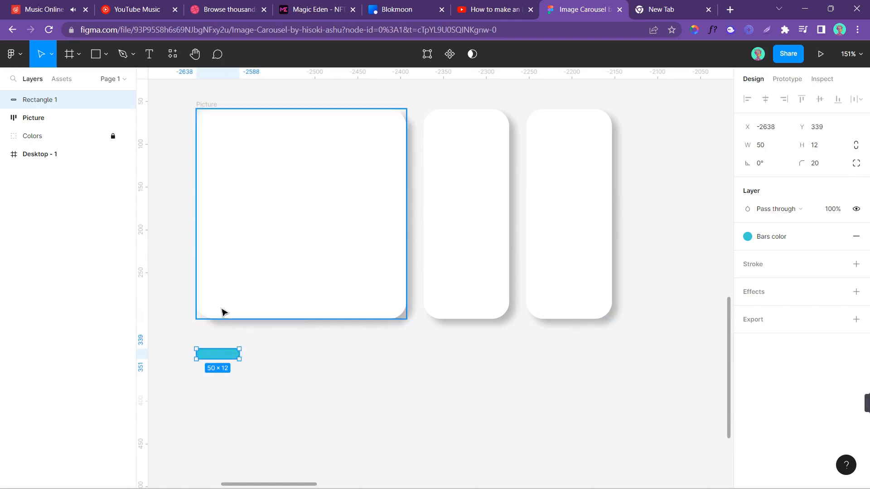
Duplicate the bar twice to the right with gaps of 8 and wrap all three bars in an auto layout
left_click_drag(228, 355, 328, 357)
left_click(227, 355)
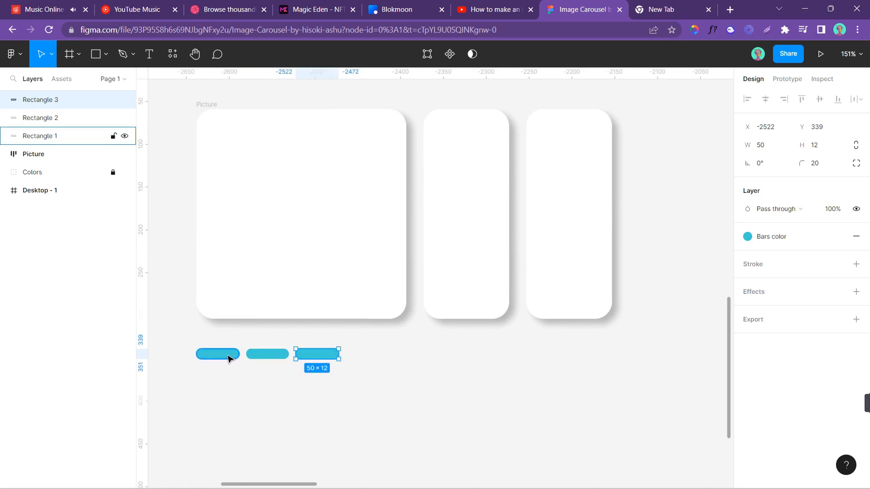
left_click_drag(187, 345, 369, 387)
right_click(321, 358)
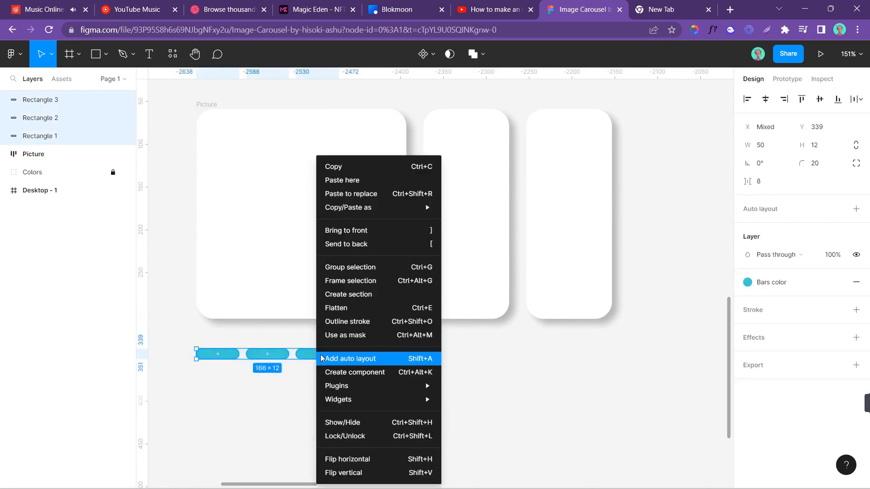
left_click(374, 360)
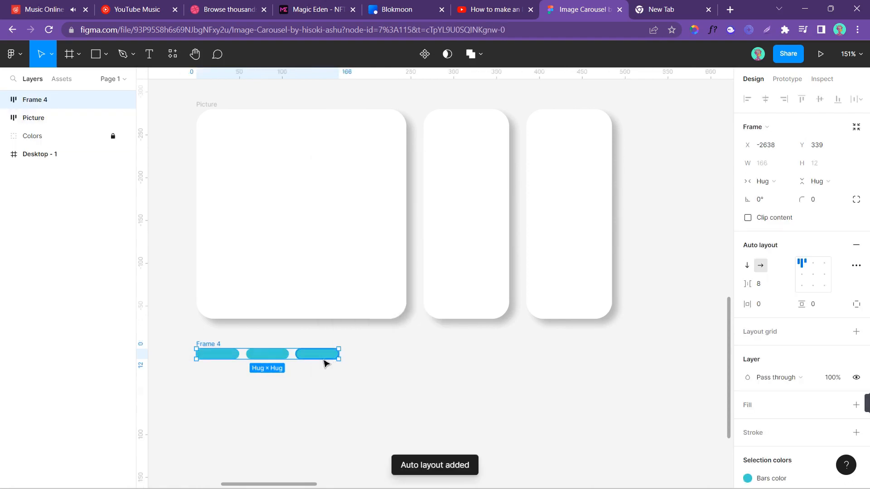
Rename the auto layout frame holding the three bars as Bars
double_click(215, 343)
type("Bars")
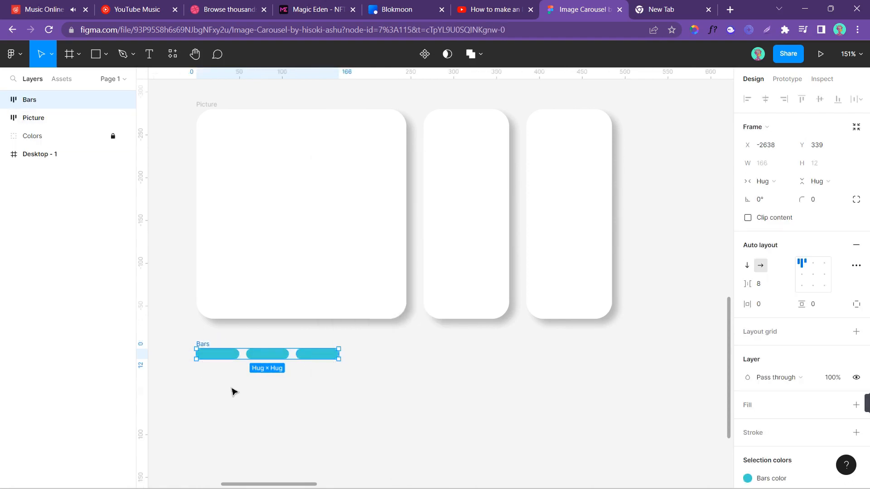
left_click(244, 371)
Set the width of both the second and the third bar to 20
left_click(261, 359)
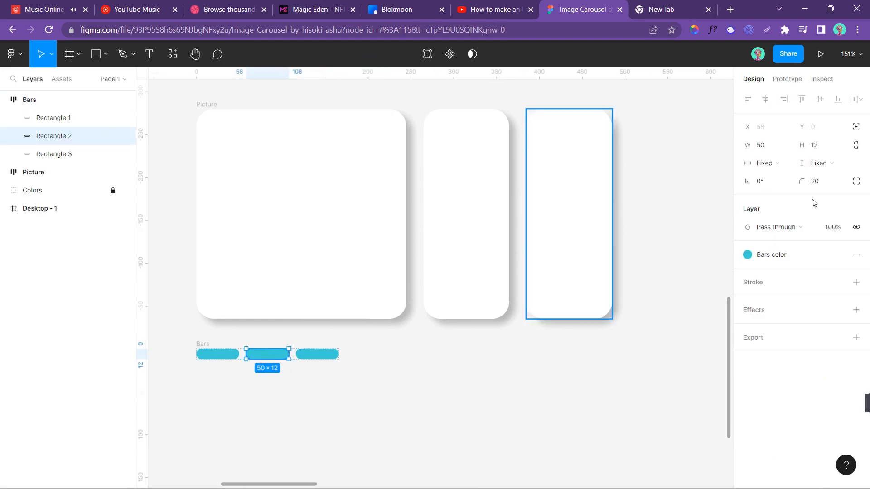
left_click(761, 153)
type("20")
key("Return")
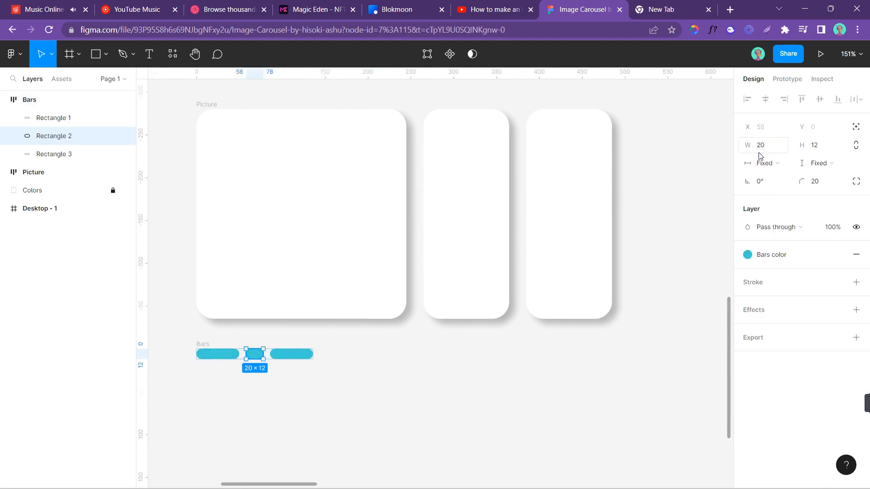
left_click(303, 356)
left_click(769, 146)
type("20")
key("Return")
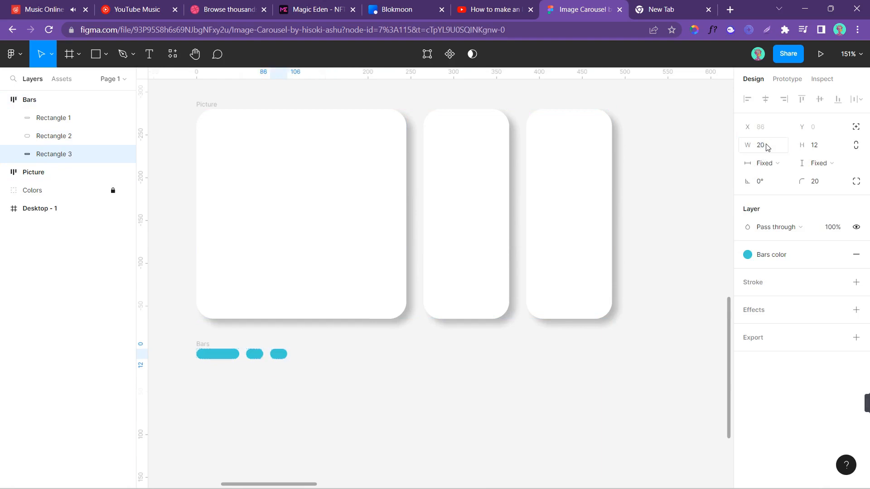
Collapse the Bars layer and reorder the layers to Colors, Picture, Bars and Desktop - 1
left_click(375, 394)
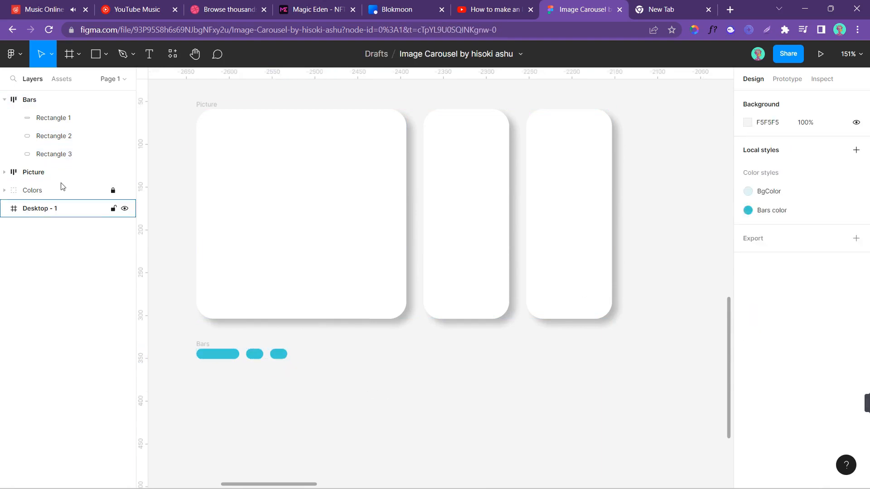
left_click(4, 99)
left_click_drag(52, 115, 52, 95)
left_click(164, 209)
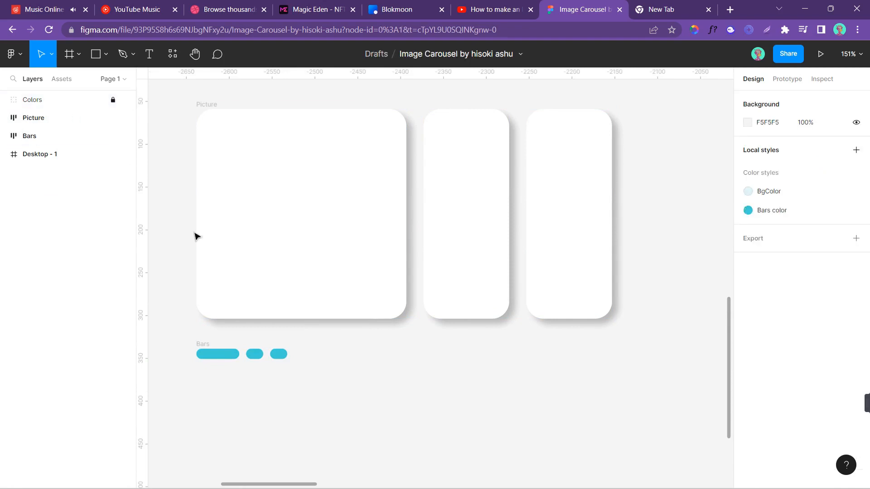
Run the Unsplash plugin and search its photos for "minimal"
scroll(373, 373, "down", 2)
scroll(373, 373, "down", 1)
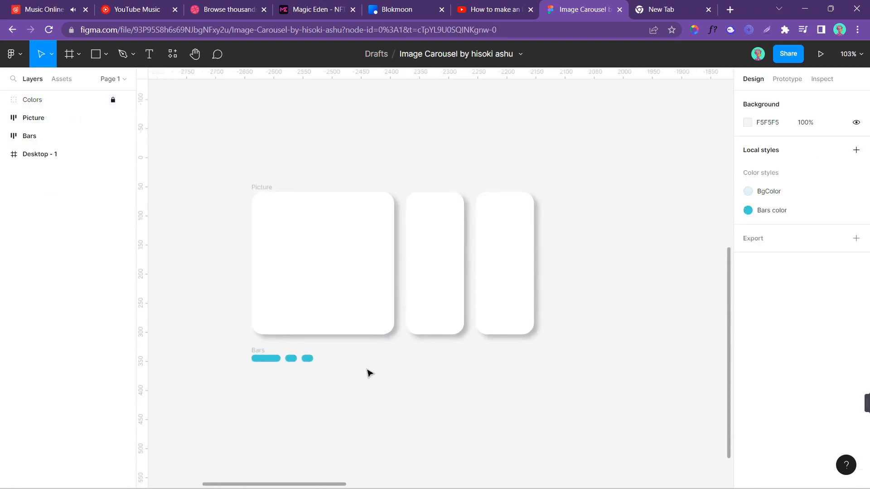
scroll(368, 373, "up", 2)
left_click(232, 353)
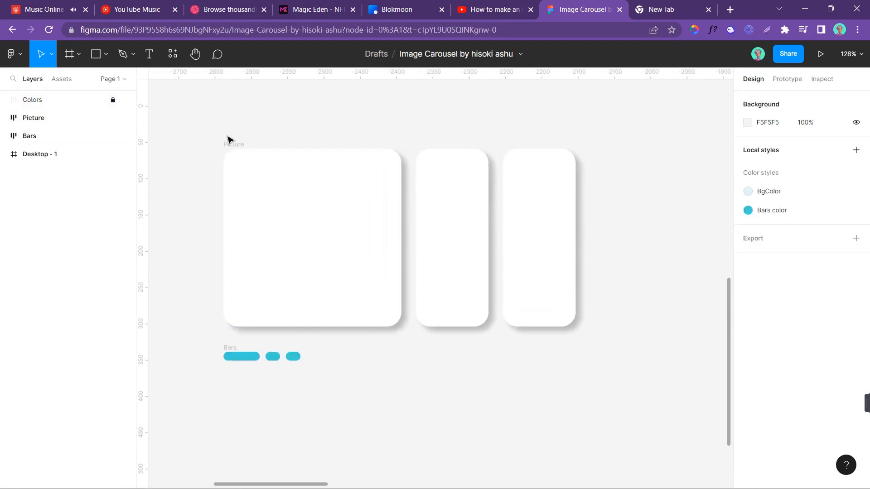
left_click(13, 54)
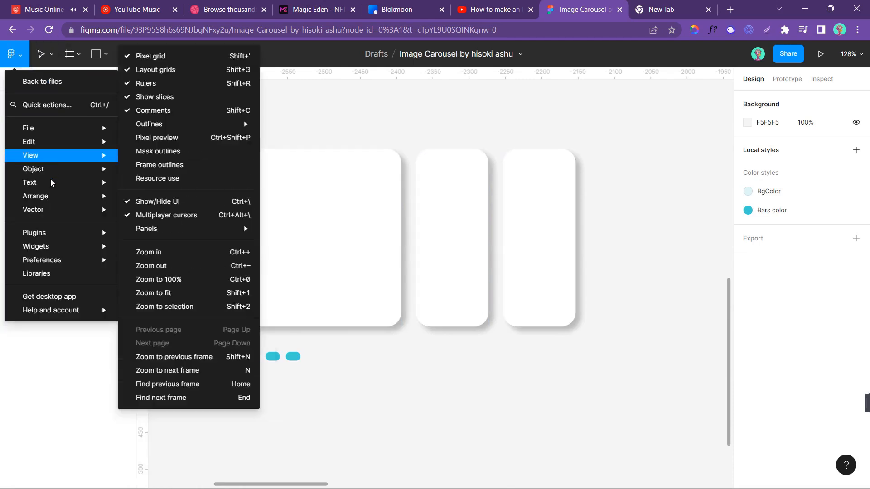
mouse_move(60, 236)
left_click(163, 247)
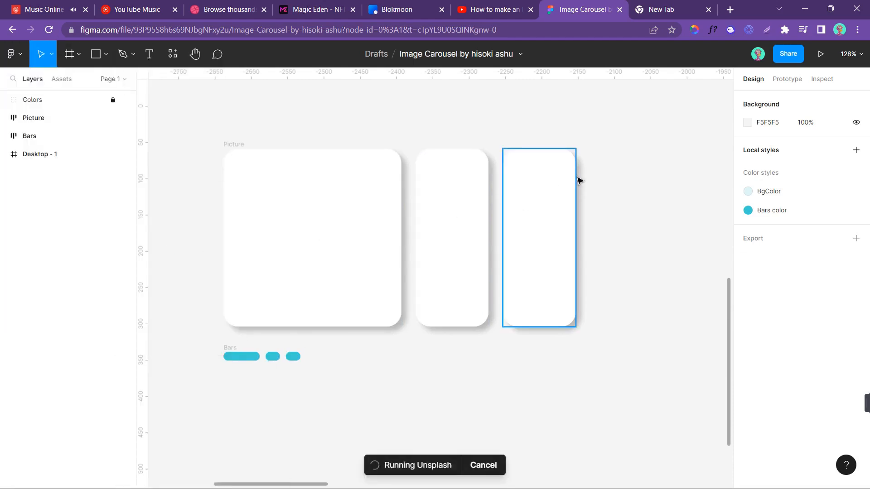
type("min")
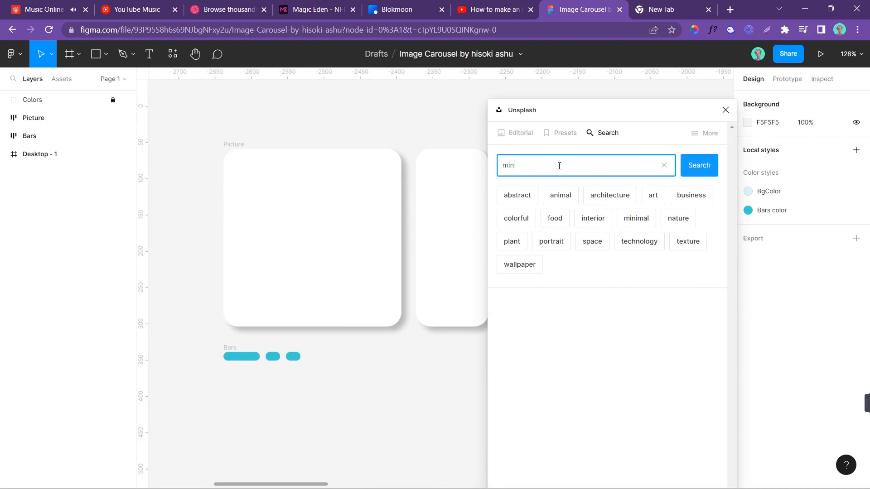
type("imal")
key("Return")
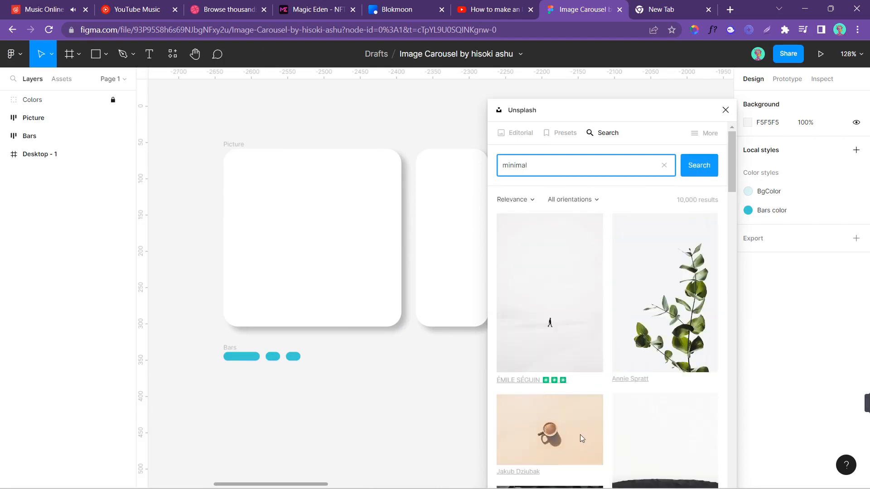
Insert the coffee cup, cloud-over-lake and pampas grass photos from the Unsplash results, and close the plugin
scroll(671, 234, "down", 4)
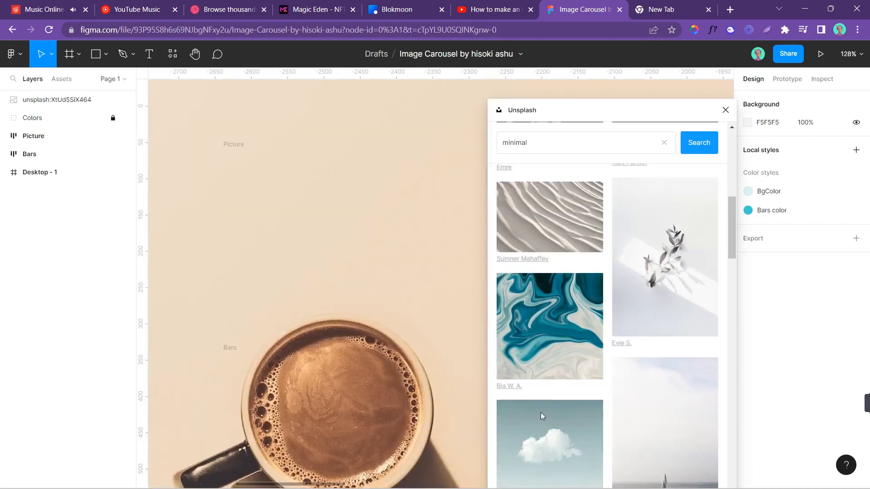
scroll(542, 415, "down", 5)
left_click_drag(563, 287, 332, 337)
scroll(550, 254, "down", 8)
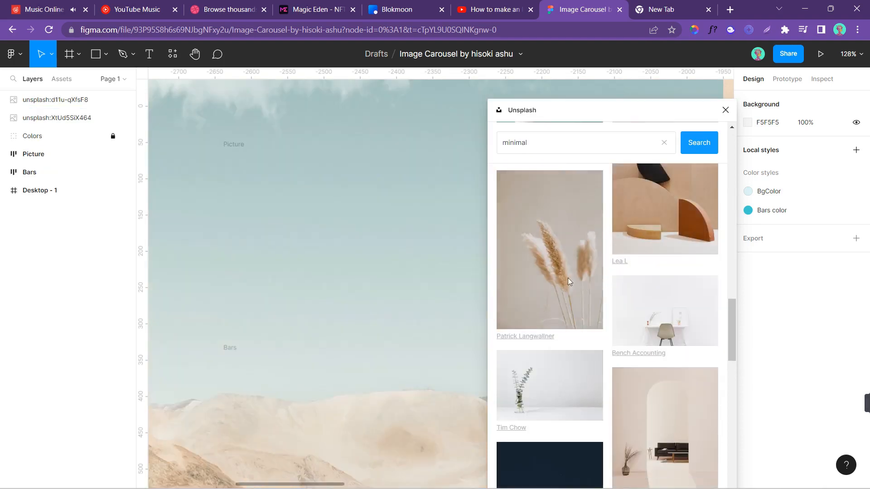
left_click(726, 111)
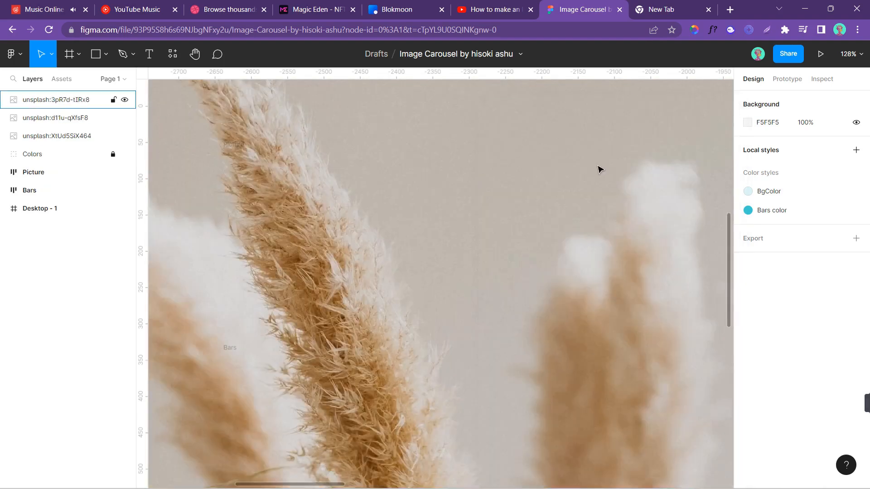
Resize the pampas grass photo to a width of 260 and a height of 245
scroll(599, 168, "down", 5)
left_click_drag(598, 167, 517, 219)
left_click(547, 182)
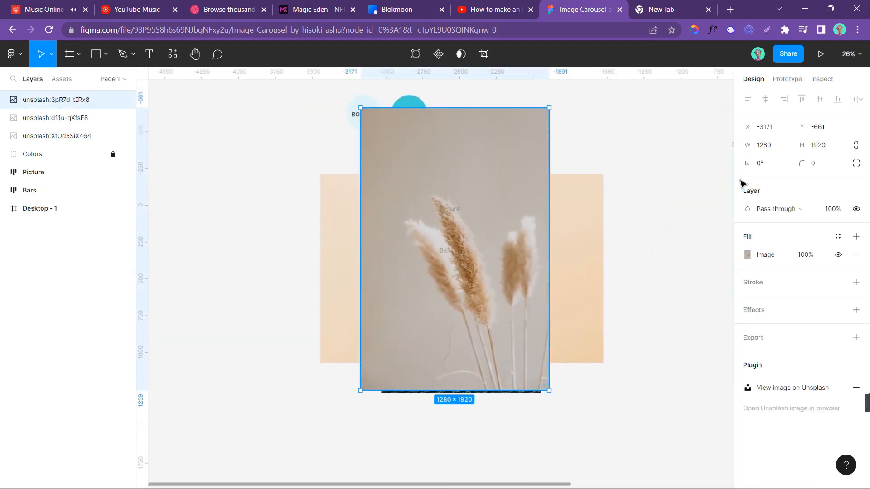
left_click(770, 150)
key("Return")
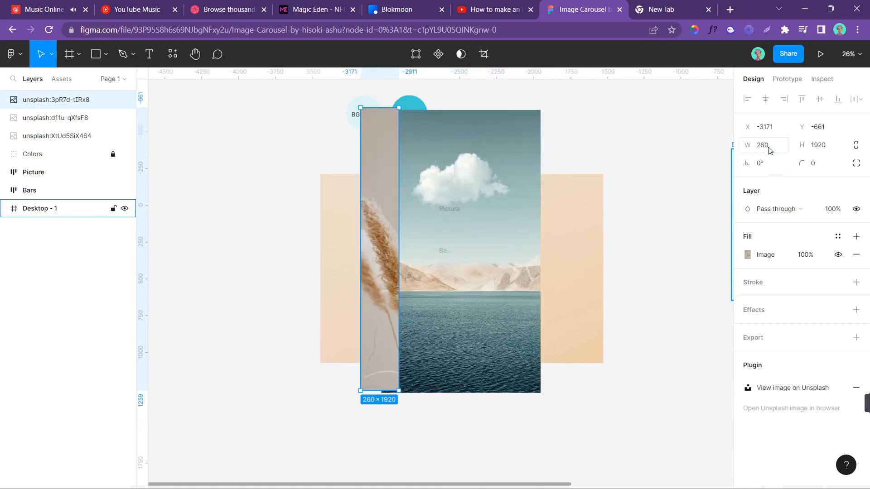
left_click(820, 154)
type("245")
key("Return")
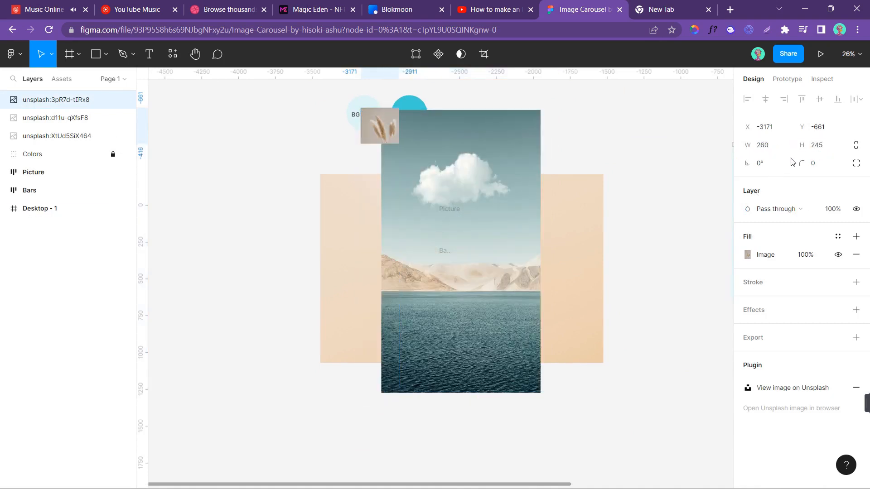
Resize the cloud-over-lake photo to a width of 260 and a height of 245
left_click(458, 209)
left_click(777, 149)
type("260")
key("Return")
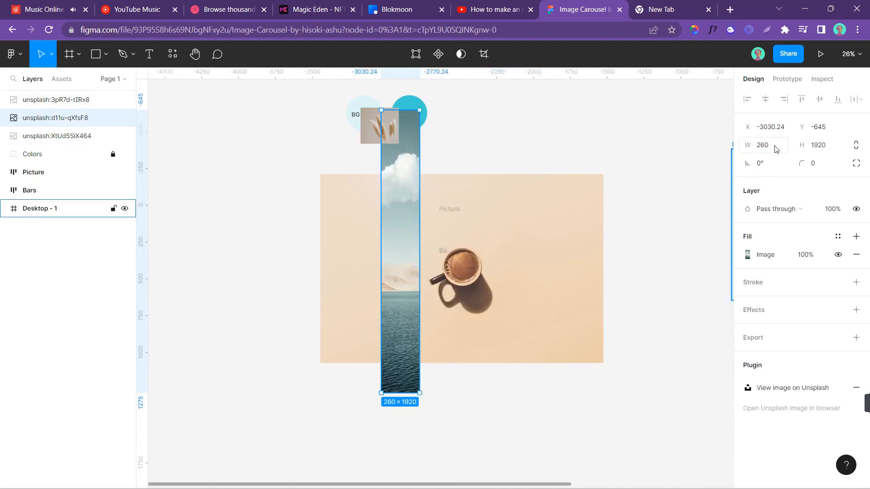
key("Return")
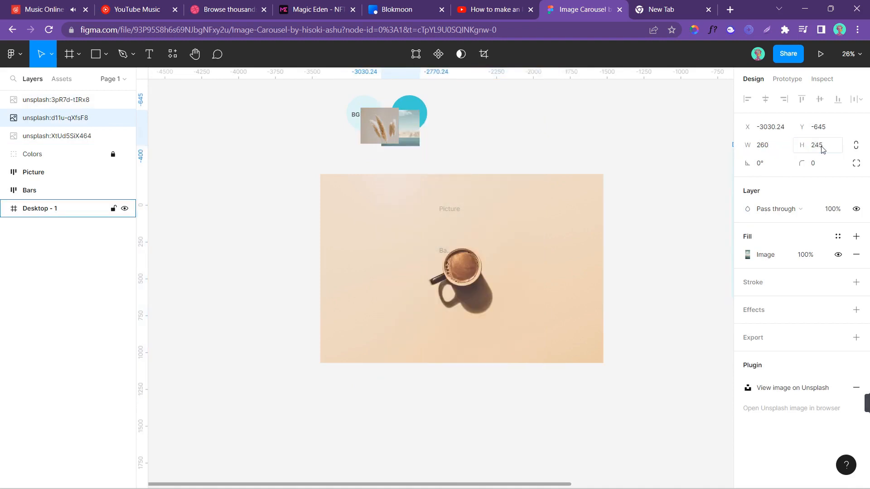
Resize the coffee cup photo to a width of 260 and a height of 245
left_click(575, 235)
left_click(773, 145)
type("260")
key("Return")
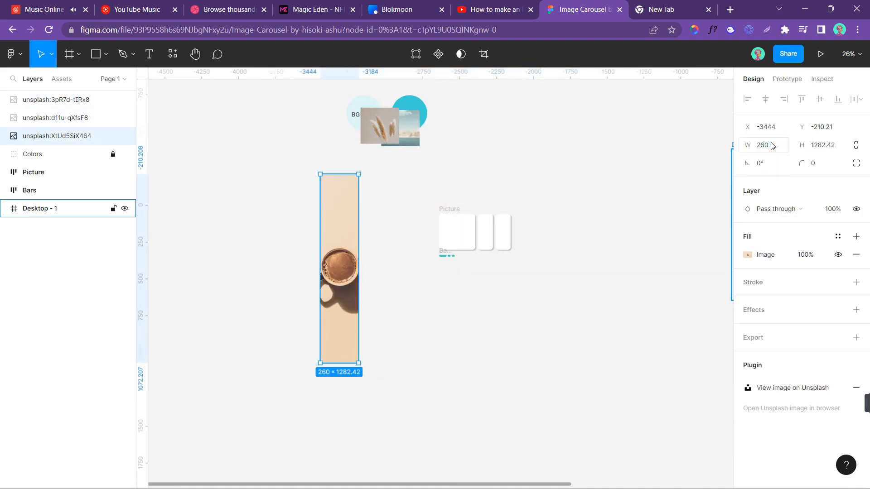
left_click(821, 150)
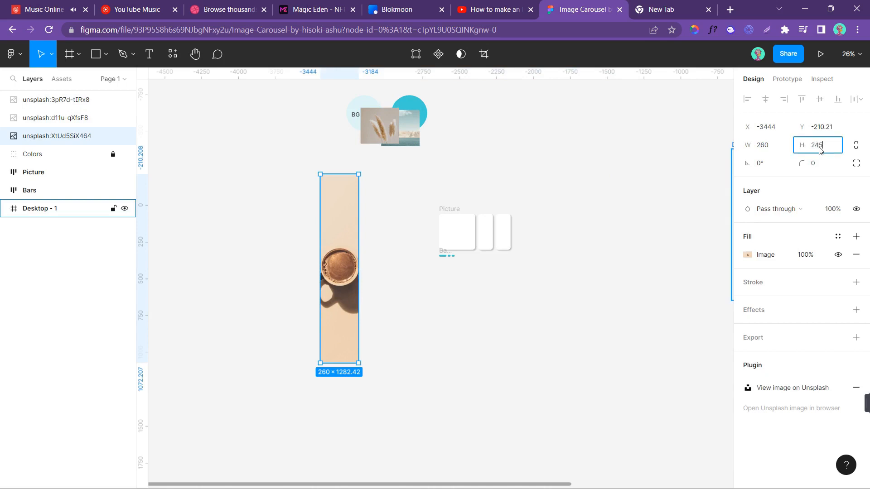
type("245")
key("Return")
Arrange the photos around the Picture cards: coffee cup to the left, pampas grass to the right, cloud over lake below
left_click_drag(340, 193, 401, 232)
scroll(475, 254, "up", 2, "ctrl")
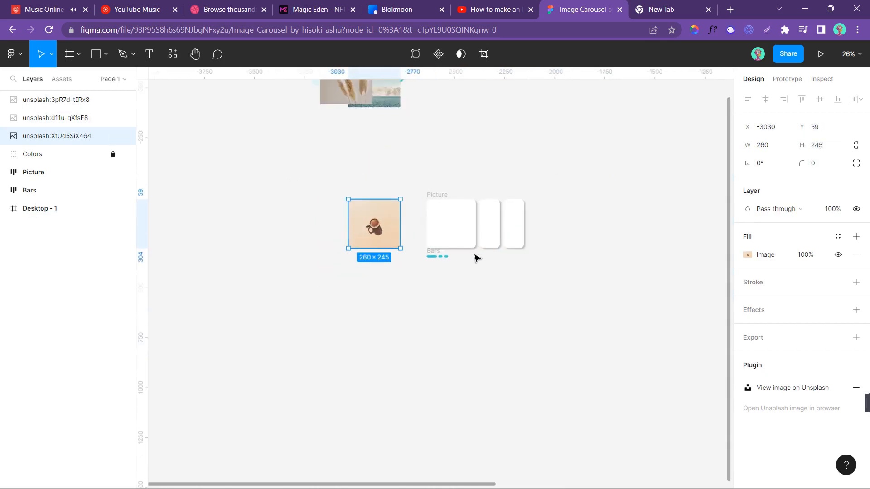
scroll(475, 258, "up", 3, "ctrl")
scroll(472, 237, "up", 3)
left_click_drag(234, 123, 581, 322)
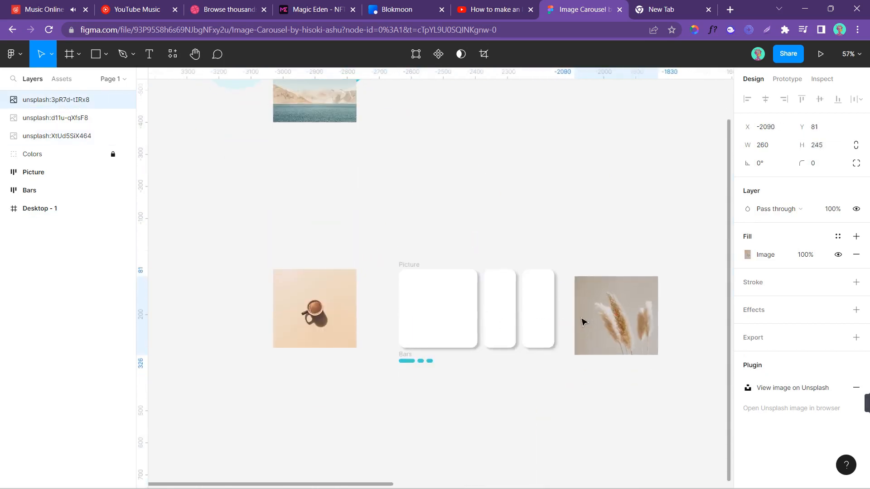
left_click_drag(318, 121, 533, 453)
scroll(464, 363, "up", 3, "ctrl")
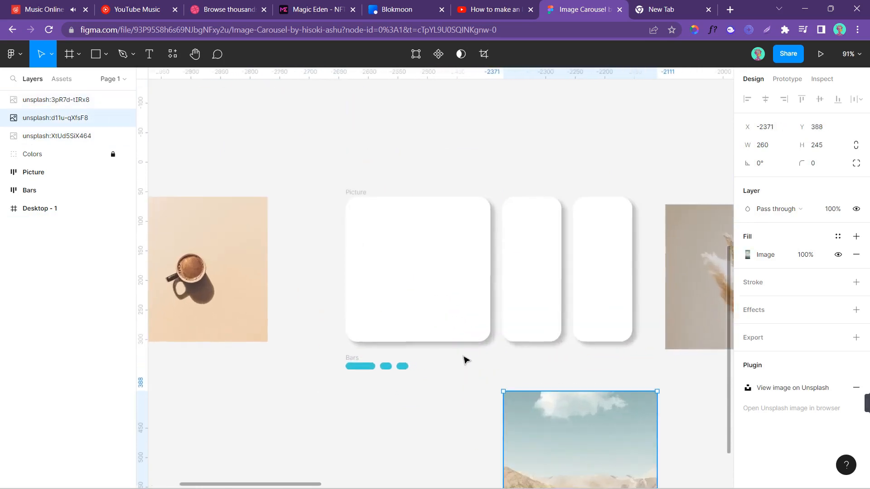
Move the photos closer to the cards, overlapping the coffee photo with the first card, and place the Colors layer above the photos
left_click_drag(167, 250, 249, 250)
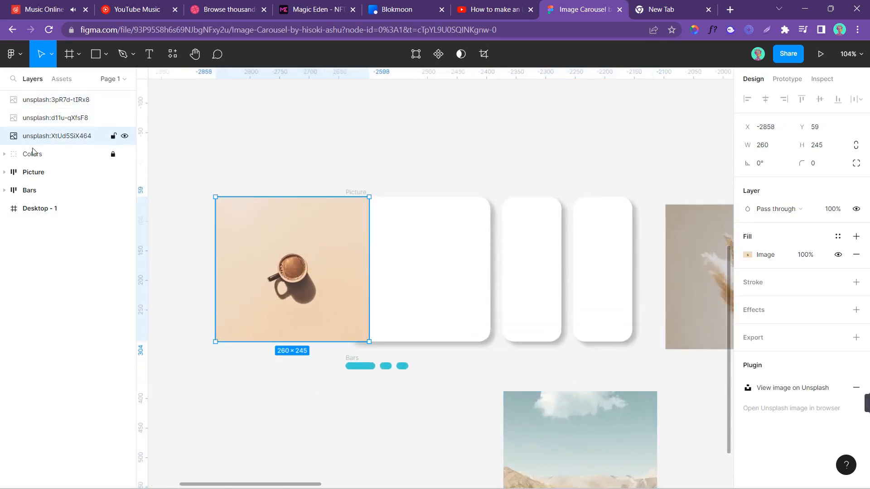
left_click_drag(60, 155, 61, 93)
left_click_drag(557, 430, 515, 403)
left_click_drag(695, 296, 683, 293)
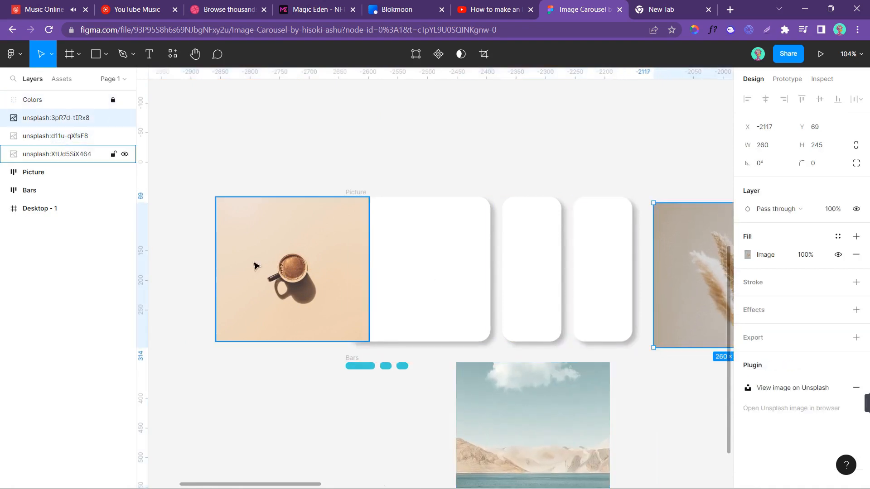
Nest the coffee cup photo inside Frame 1 of Picture and move it to X -8, Y 0 to cover the first card
left_click(4, 172)
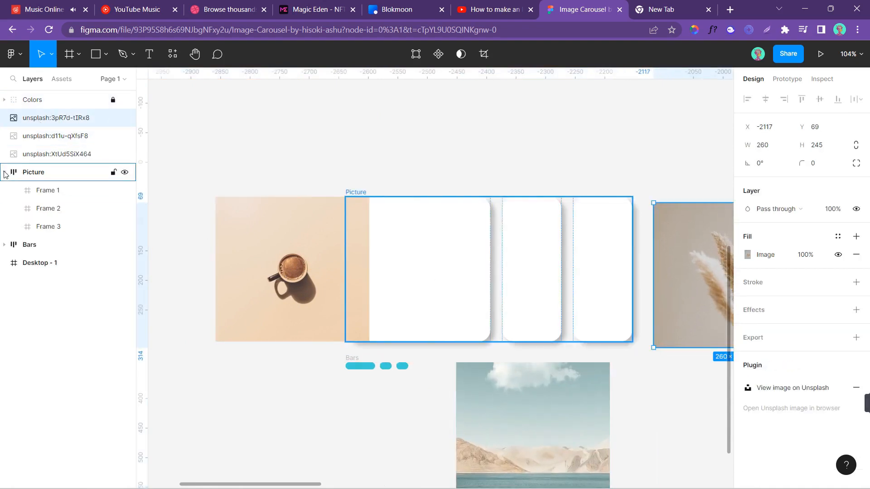
left_click(58, 154)
left_click_drag(58, 155, 65, 191)
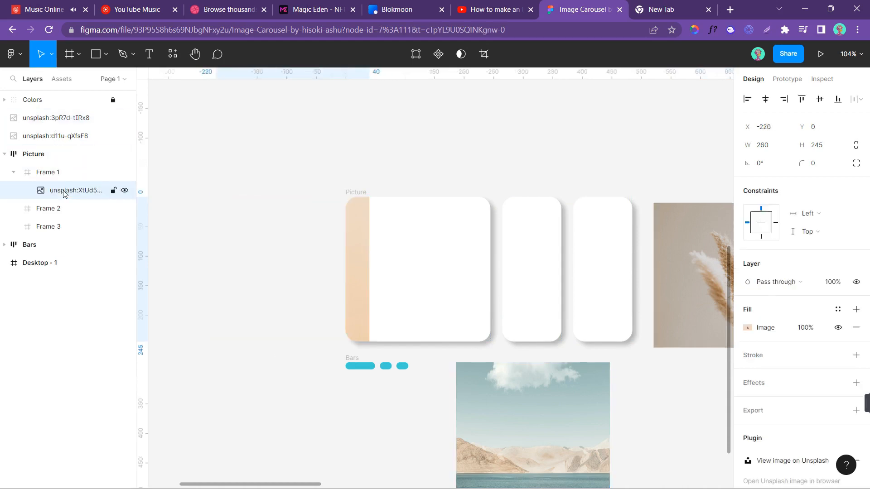
left_click_drag(356, 262, 477, 261)
scroll(478, 261, "right", 2)
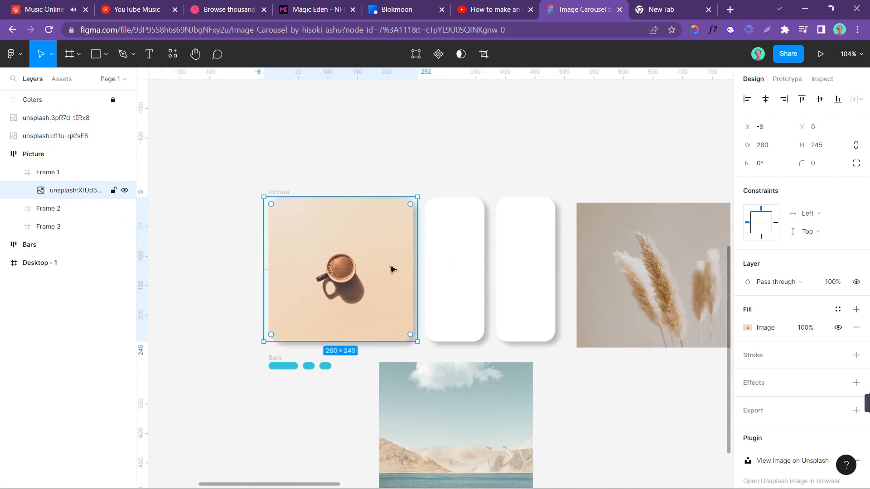
Nest the cloud-over-lake photo inside Frame 2 and move it up to Y 0 over the second card
left_click(447, 434)
scroll(470, 237, "down", 1)
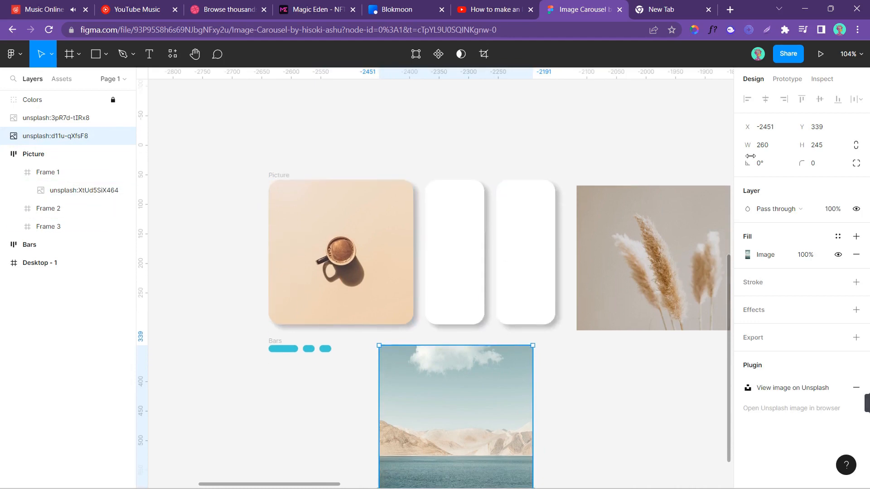
left_click_drag(454, 402, 452, 369)
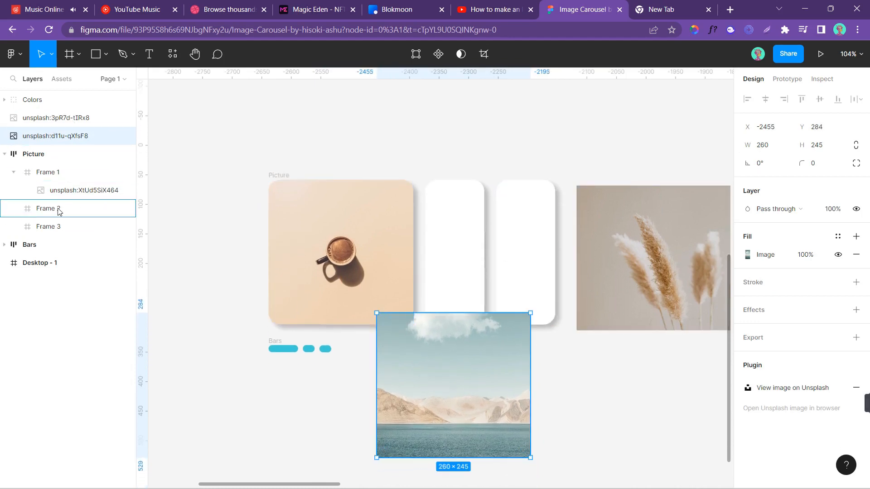
left_click_drag(68, 212, 68, 212)
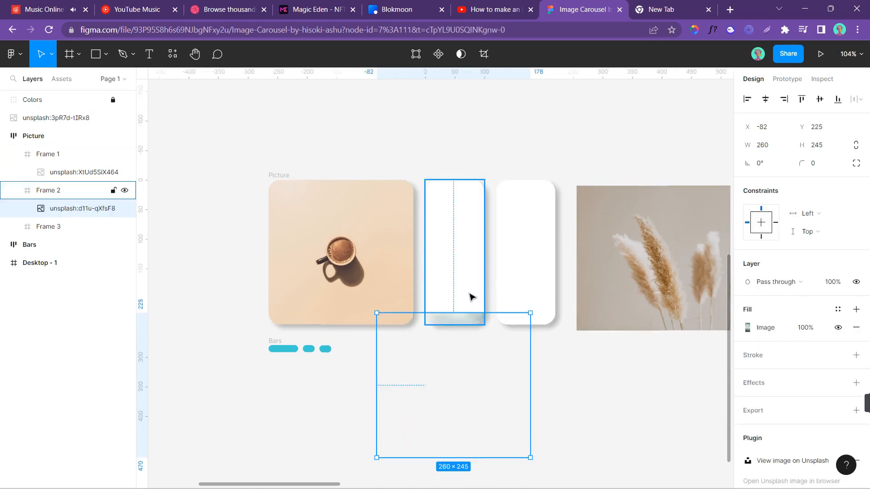
left_click_drag(458, 323, 456, 190)
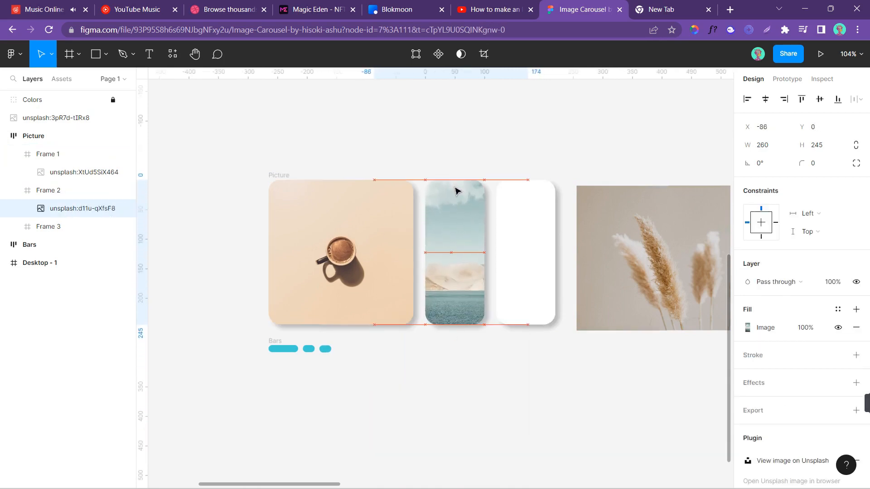
Set the cloud-over-lake photo's width to 120 and shift it right to cover the second card
left_click(780, 146)
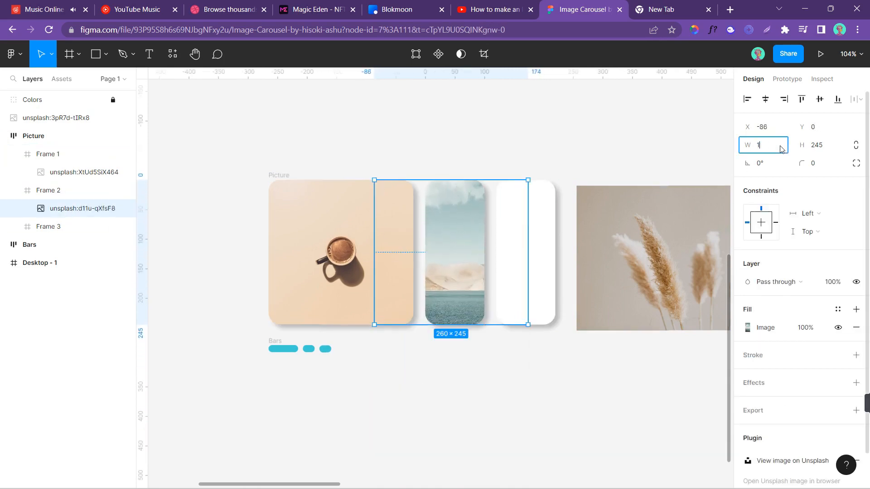
key("Return")
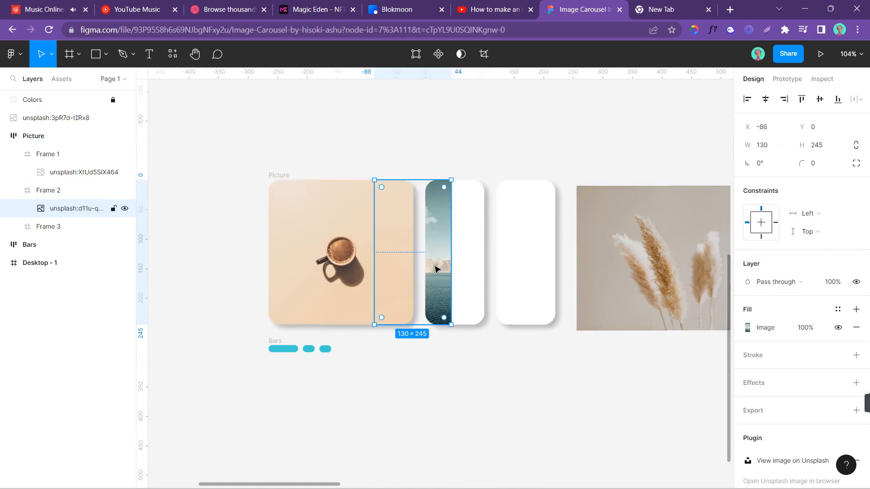
left_click(767, 151)
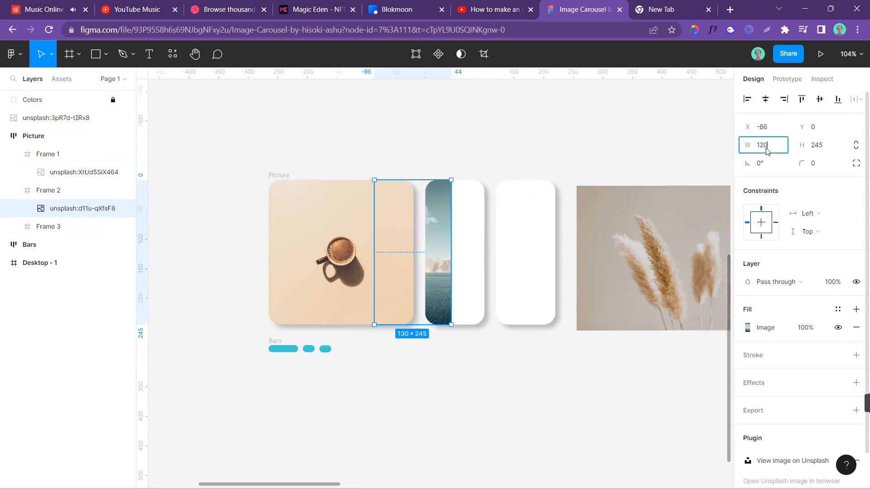
key("Return")
left_click_drag(441, 248, 483, 248)
left_click(467, 408)
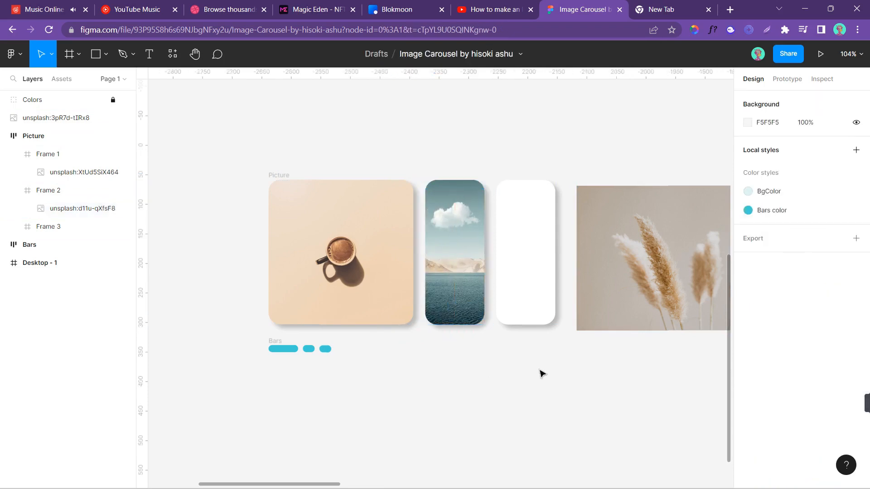
Move the pampas grass photo to Y 59 overlapping the third card and nest it inside Frame 3 of Picture
scroll(562, 344, "right", 3)
left_click_drag(583, 318, 567, 275)
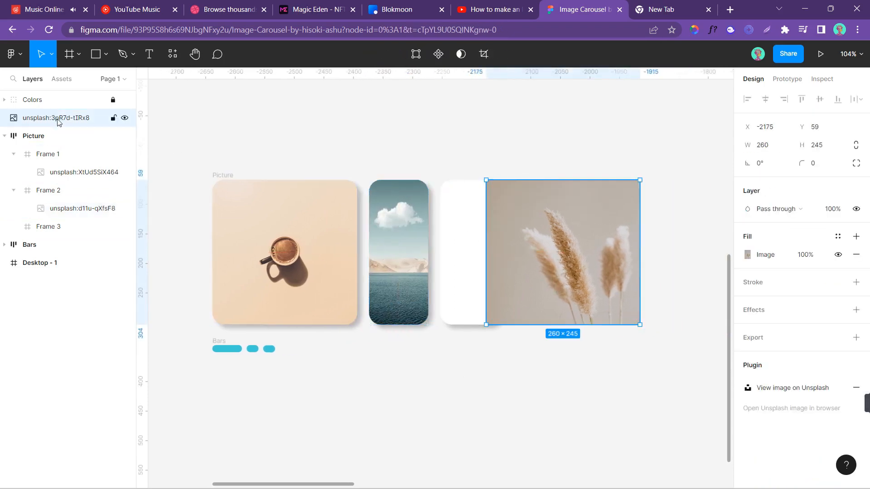
left_click_drag(58, 122, 62, 227)
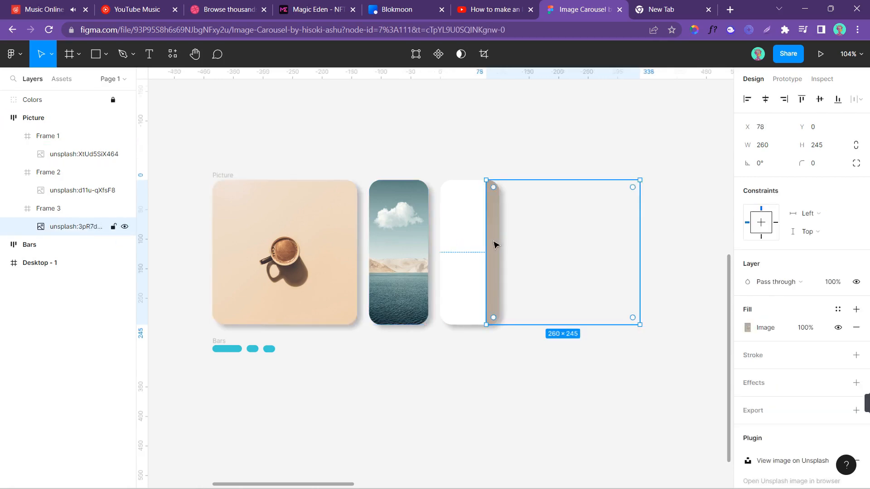
Set the pampas grass photo's width to 120 and position it at X -10, Y 0 to cover the third card
left_click_drag(494, 244, 448, 246)
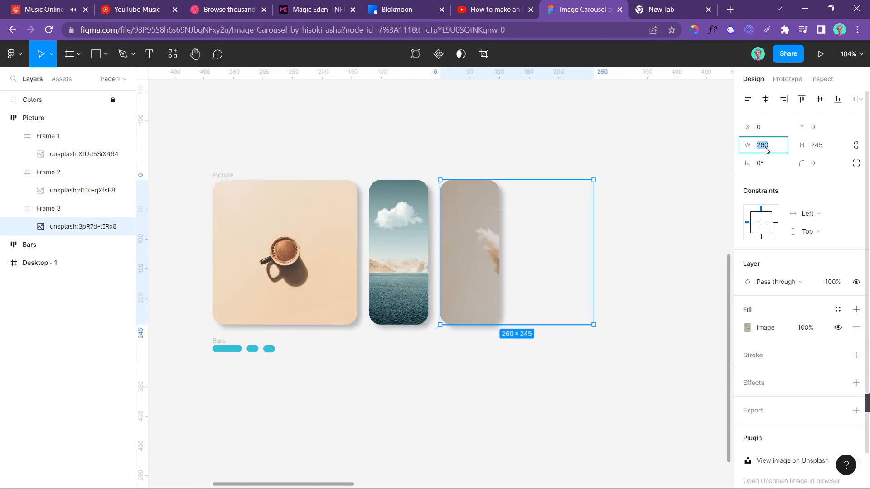
key("Return")
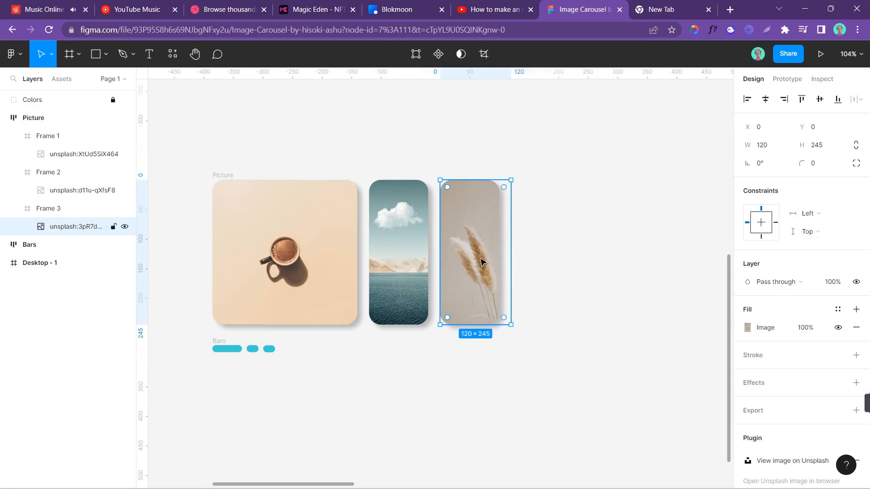
key("shift+Left")
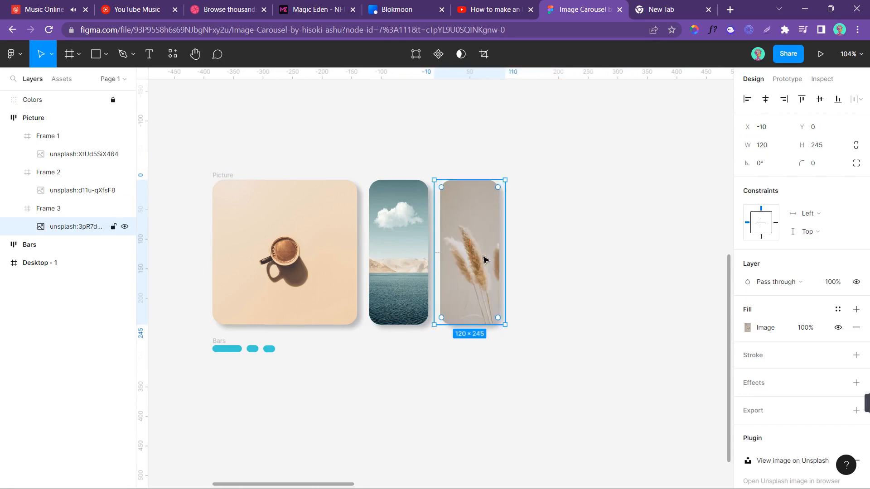
left_click(397, 371)
Collapse Frame 1, Frame 2, Frame 3 and their parent Picture in the layer list
left_click(13, 136)
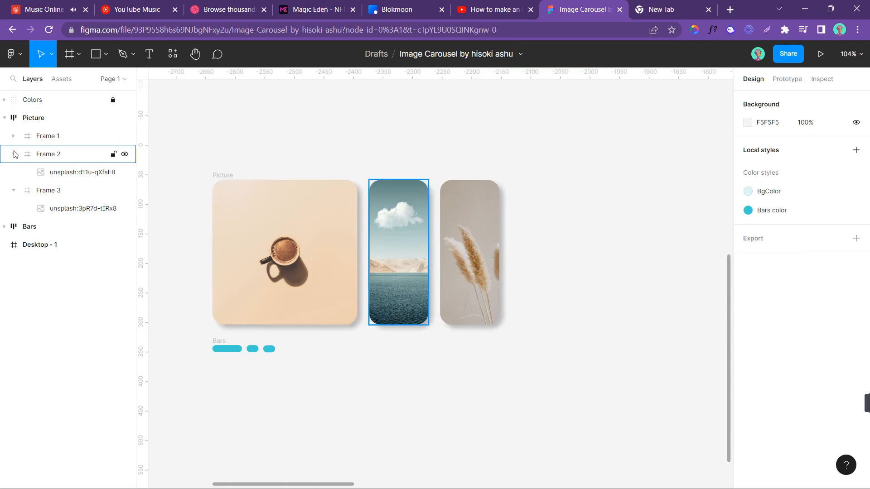
left_click(13, 154)
left_click(13, 171)
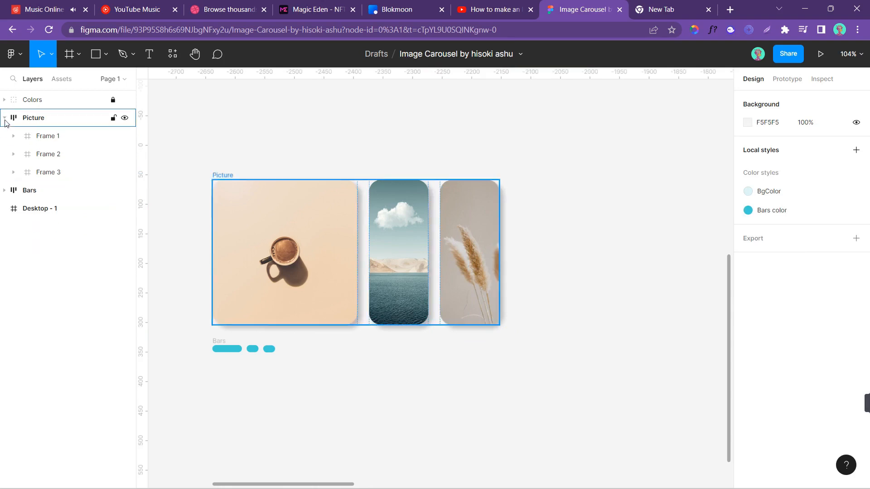
left_click(5, 119)
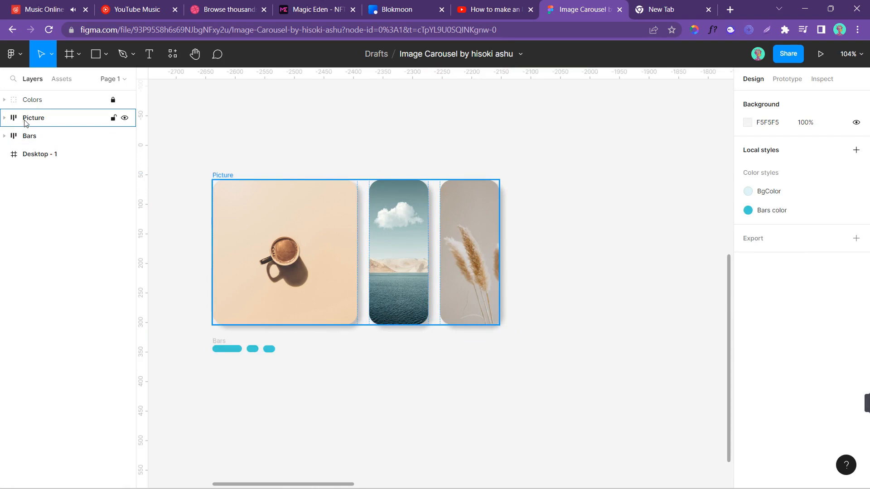
Wrap Picture and Bars together in one new frame and check the layers nested inside it
left_click(217, 177)
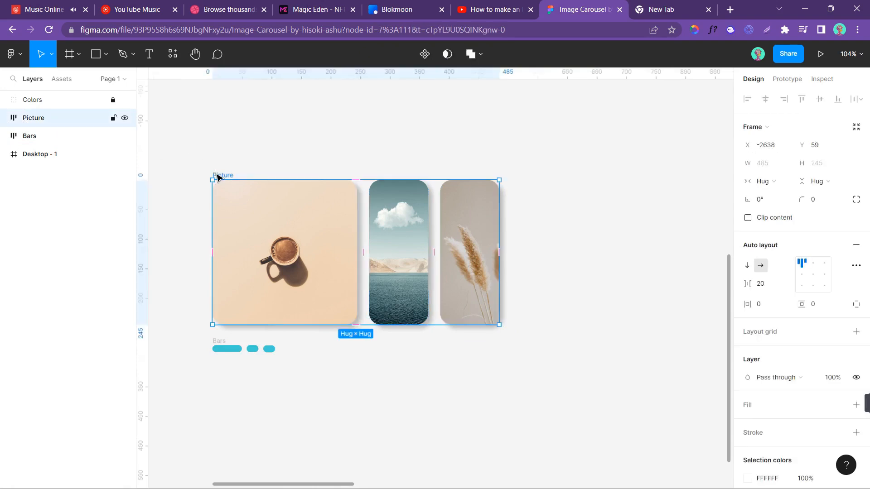
left_click_drag(178, 140, 569, 402)
right_click(319, 245)
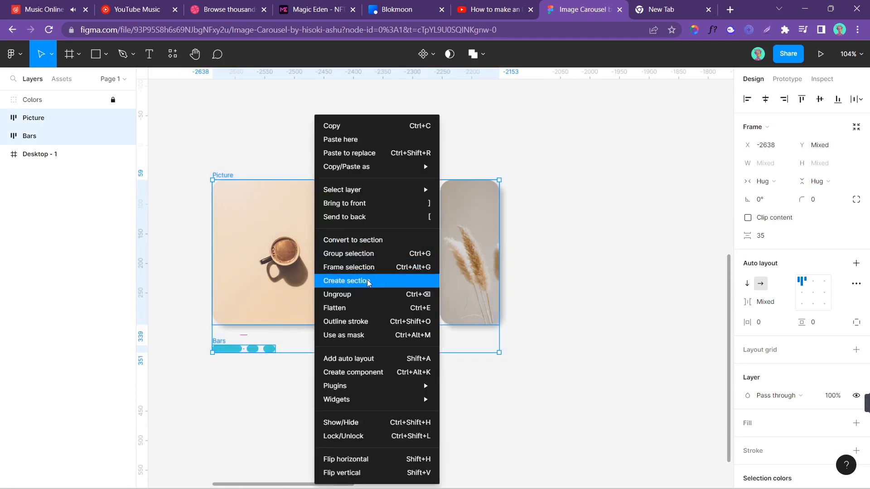
left_click(393, 271)
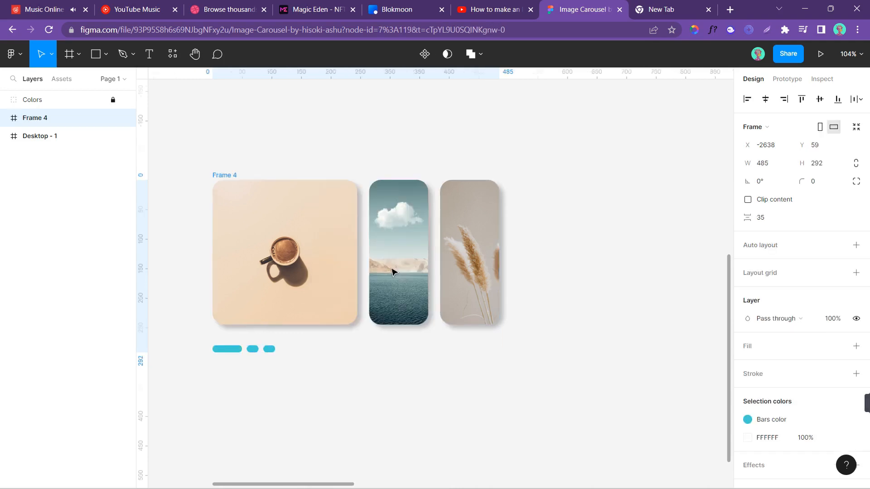
left_click(5, 118)
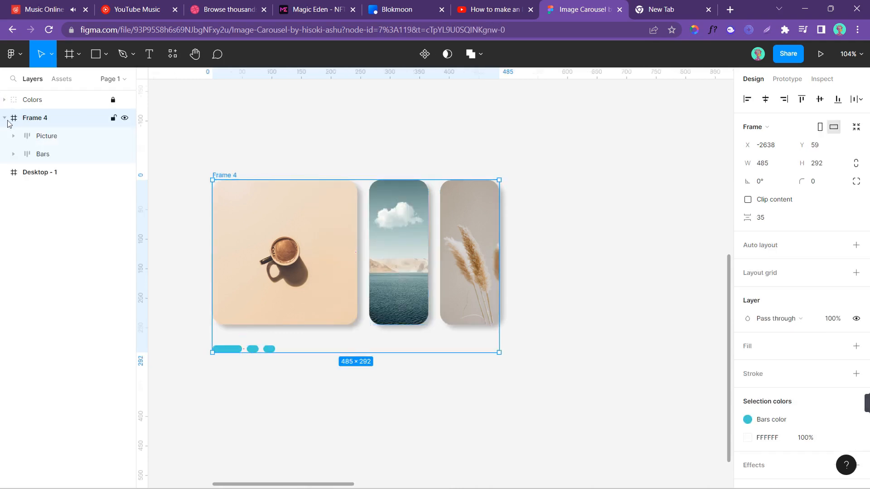
left_click(49, 151)
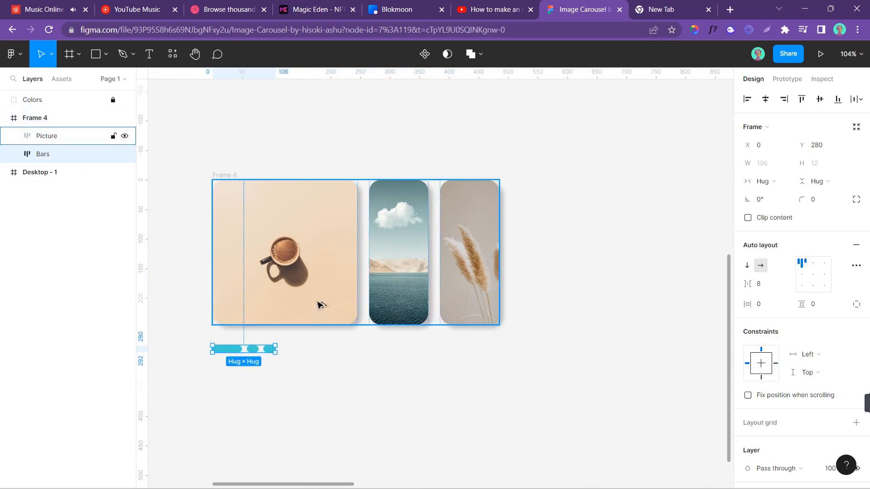
left_click(4, 118)
Duplicate Frame 4 horizontally beside the original, placing the copy at X -2112, Y 59
left_click(55, 119)
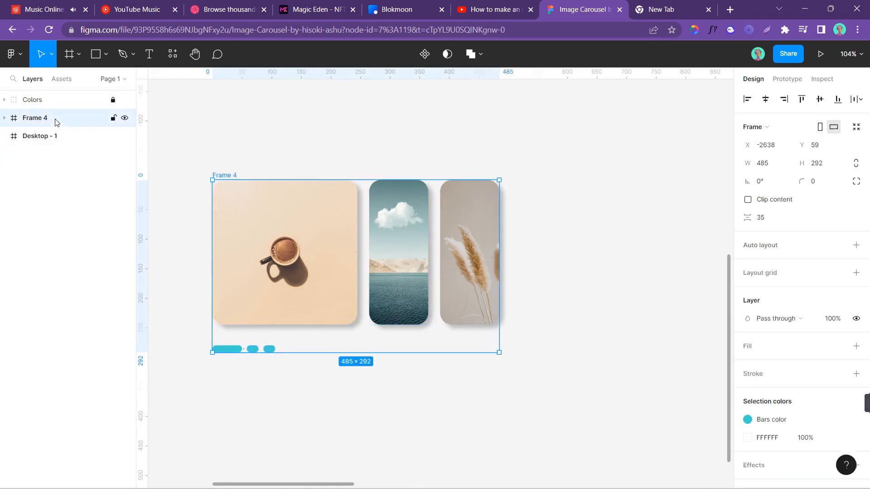
scroll(319, 217, "down", 3)
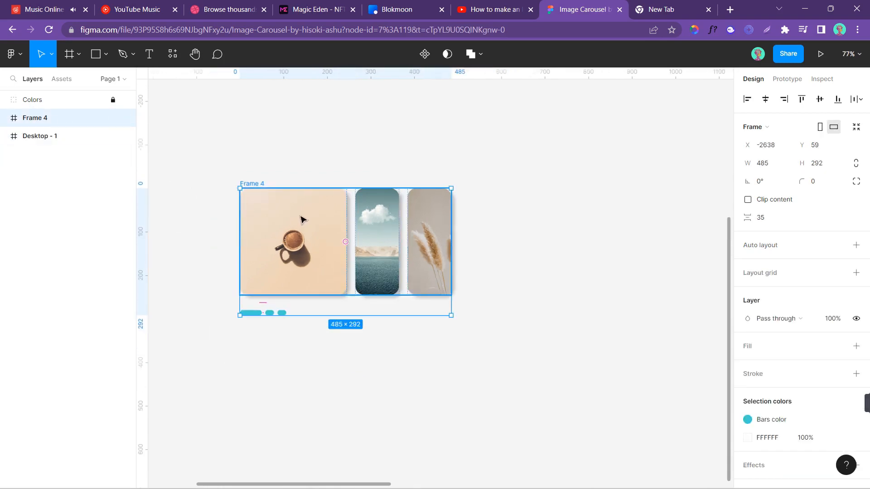
left_click_drag(301, 220, 529, 232)
scroll(526, 233, "down", 2)
scroll(516, 231, "up", 1)
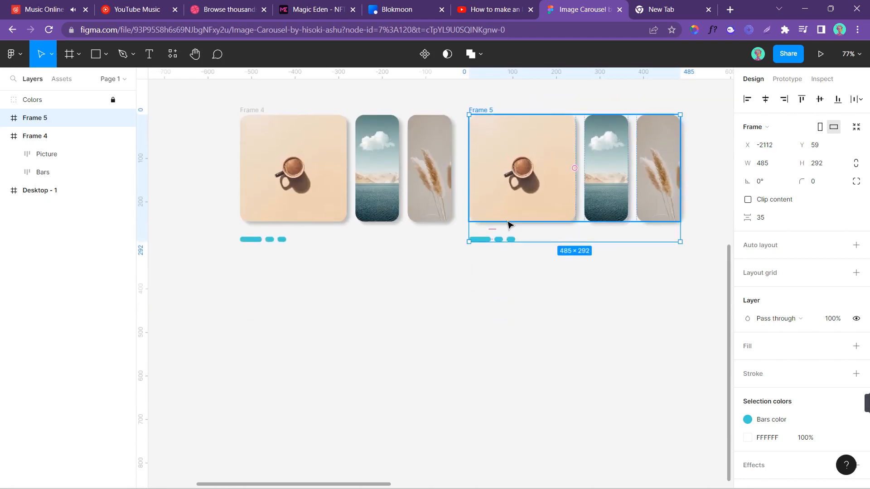
Duplicate Frame 5 directly below itself, keeping the copy aligned to its left edge
left_click(7, 136)
left_click_drag(519, 148, 540, 305)
left_click(386, 316)
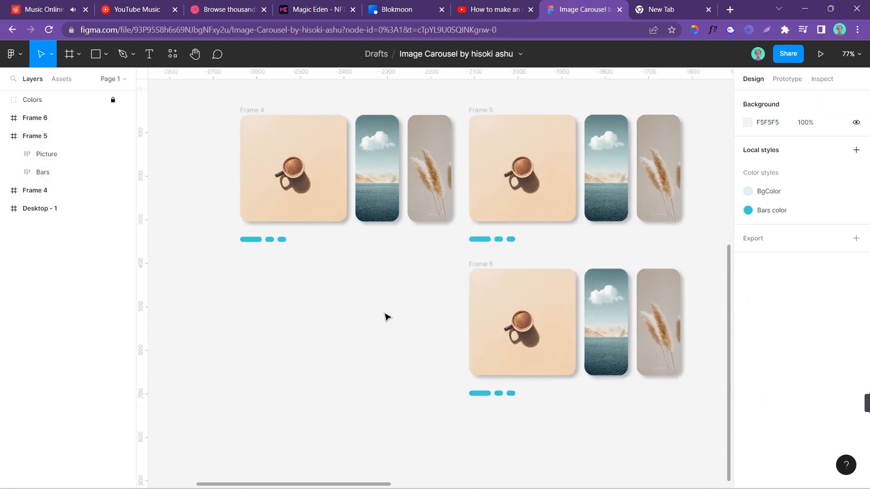
Collapse the carousel frames in the layer list so only their top-level names show
left_click(4, 136)
left_click(5, 118)
left_click(4, 119)
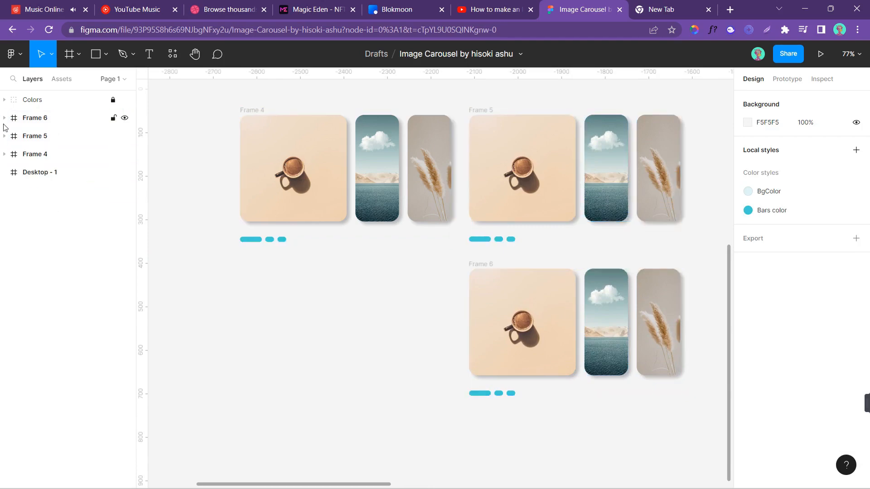
left_click(4, 136)
left_click(4, 136)
left_click(5, 154)
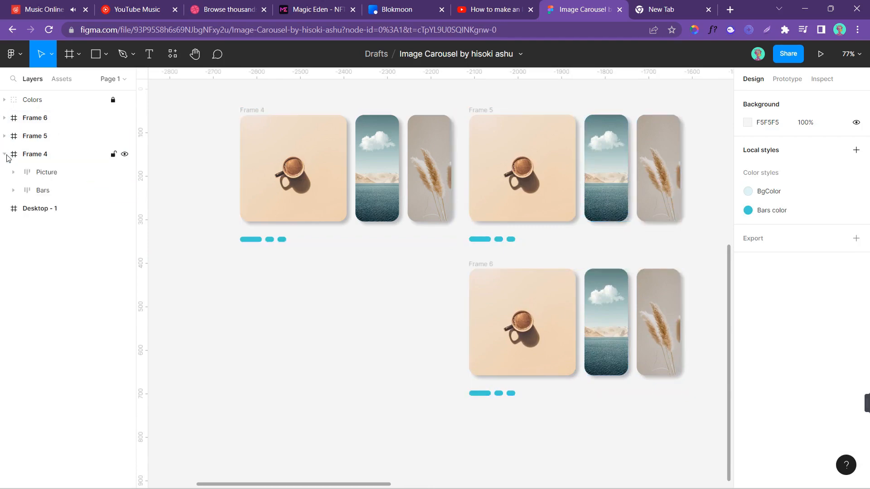
left_click(4, 155)
Set the width of the first indicator bar in Frame 5 to 20
scroll(389, 315, "right", 3)
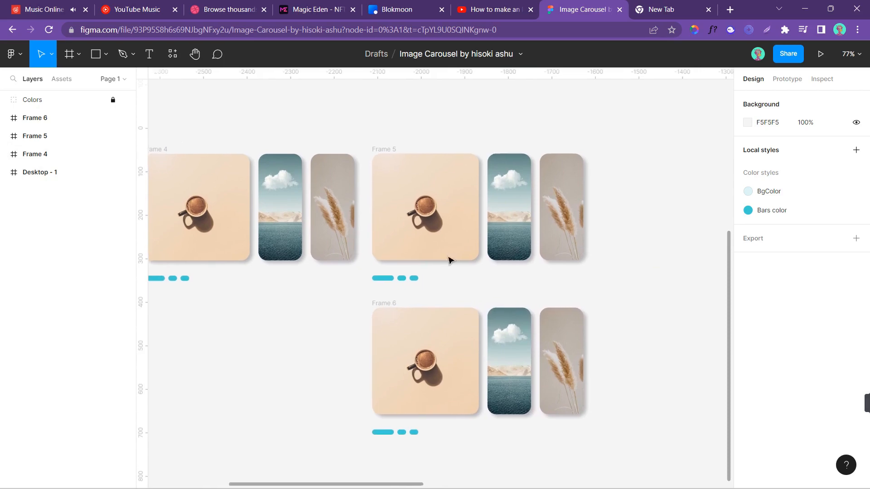
scroll(480, 259, "up", 5)
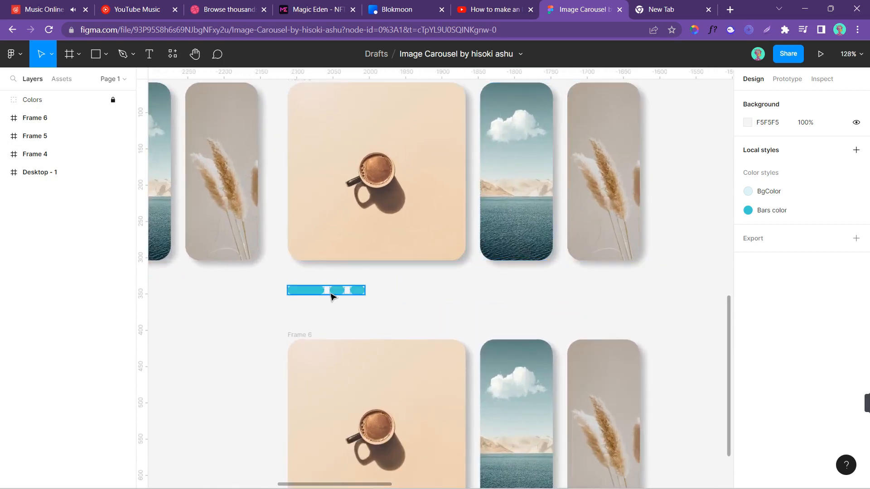
double_click(312, 293)
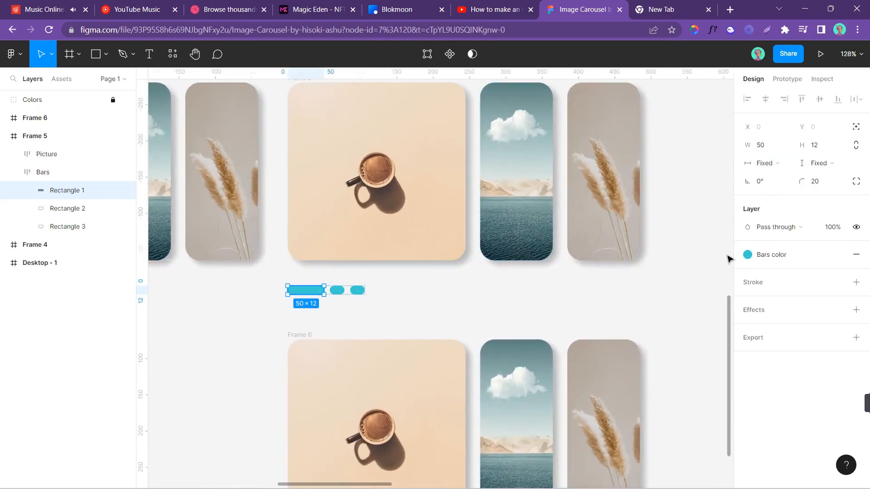
left_click(762, 147)
type("20")
key("Return")
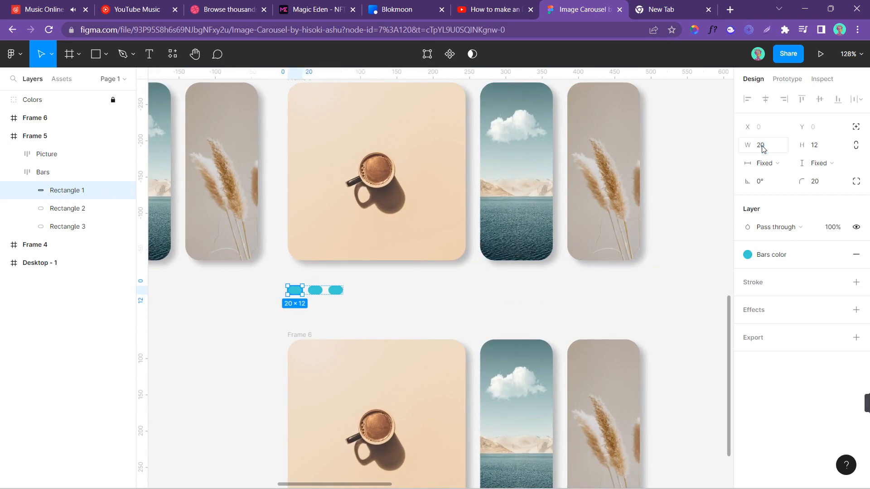
Set the width of the second indicator bar in Frame 5 to 50 and collapse the Bars layer
left_click(315, 291)
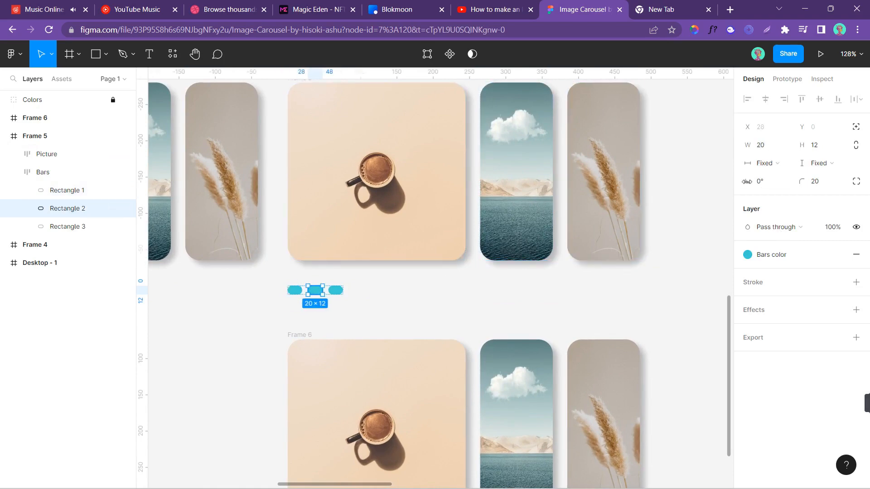
left_click(767, 147)
type("50")
key("Return")
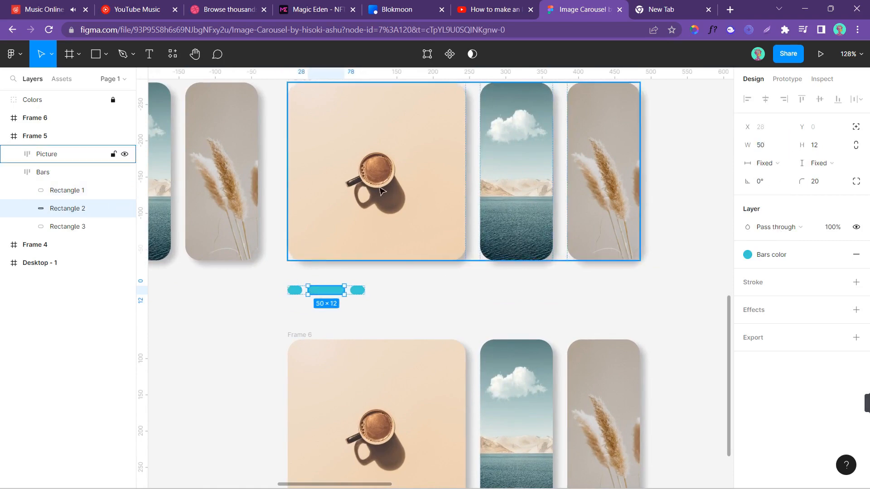
left_click(13, 172)
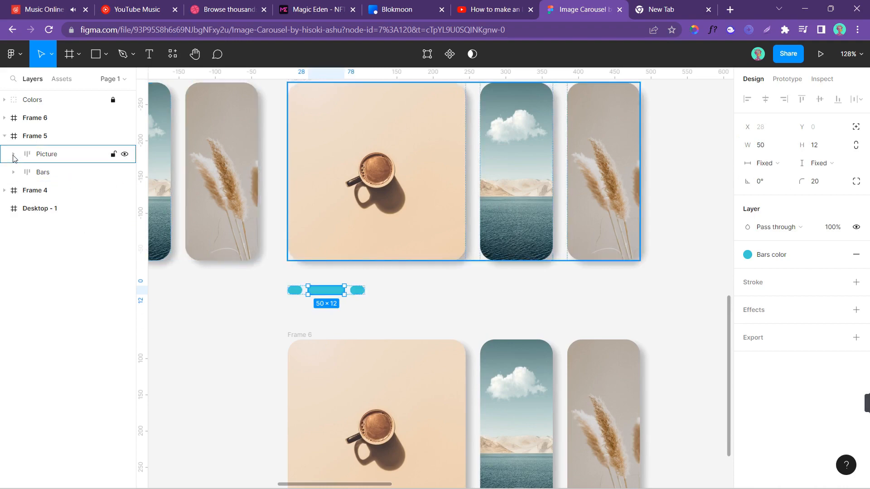
Set the width of Frame 1, the coffee card in Frame 5's Picture, to 100
left_click(13, 154)
left_click(54, 172)
left_click(769, 166)
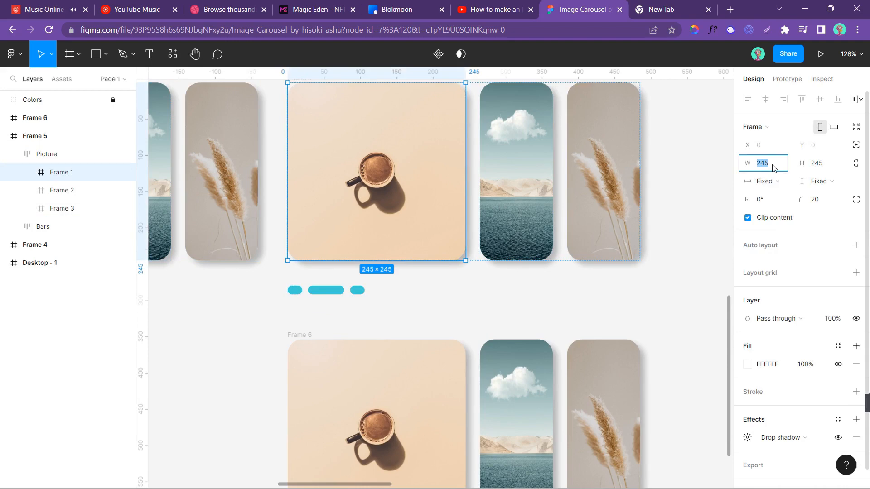
type("100")
key("Return")
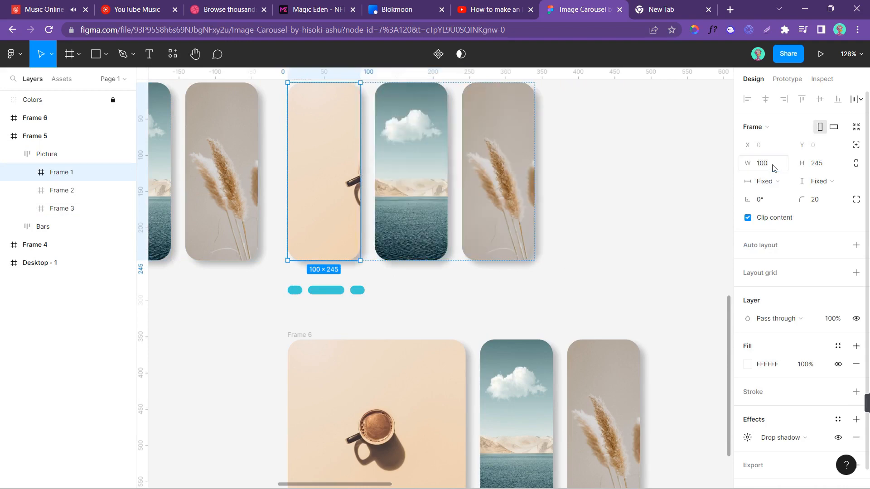
Shift the coffee photo inside Frame 5's first card left to X -76 so the cup sits centred
left_click(27, 172)
left_click(78, 190)
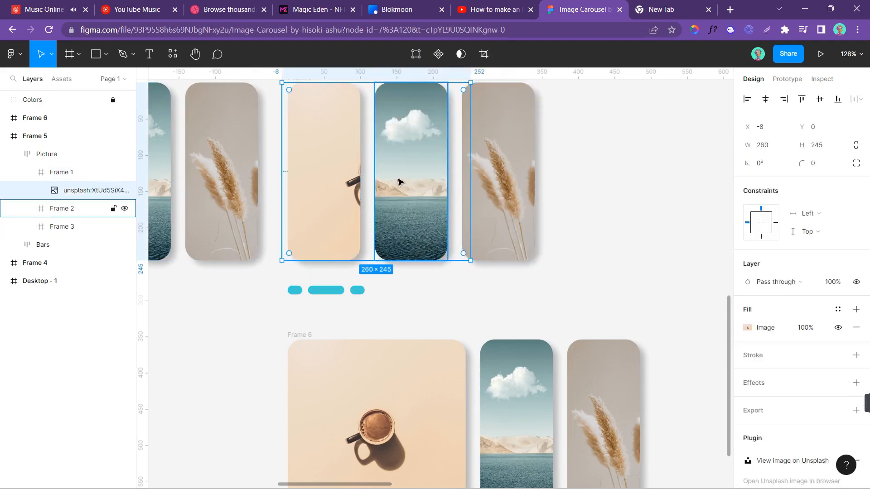
key("Left")
key("Left")
key("Left")
key("Left")
key("Left")
key("Left")
key("Left")
key("Left")
key("Left")
key("Left")
key("Left")
key("Left")
key("Left")
key("Left")
key("Left")
key("Left")
key("Left")
key("Left")
key("Left")
key("Left")
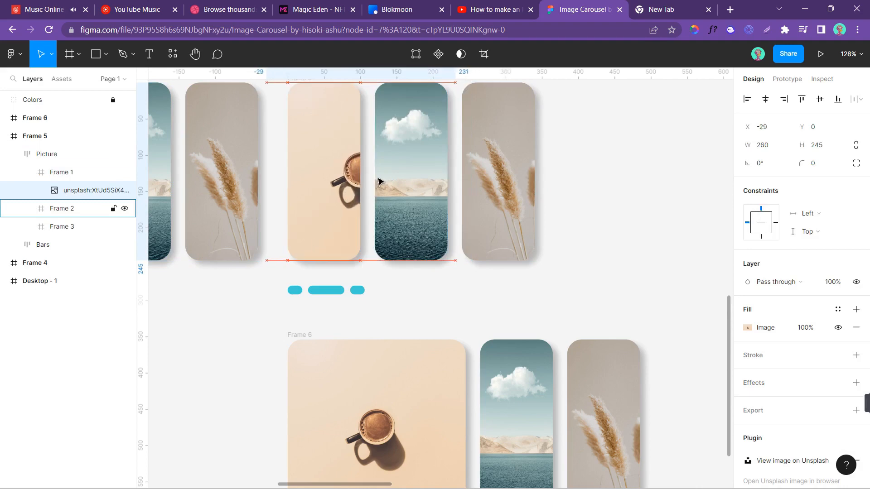
key("Left")
key("Left")
key("Left")
key("Left")
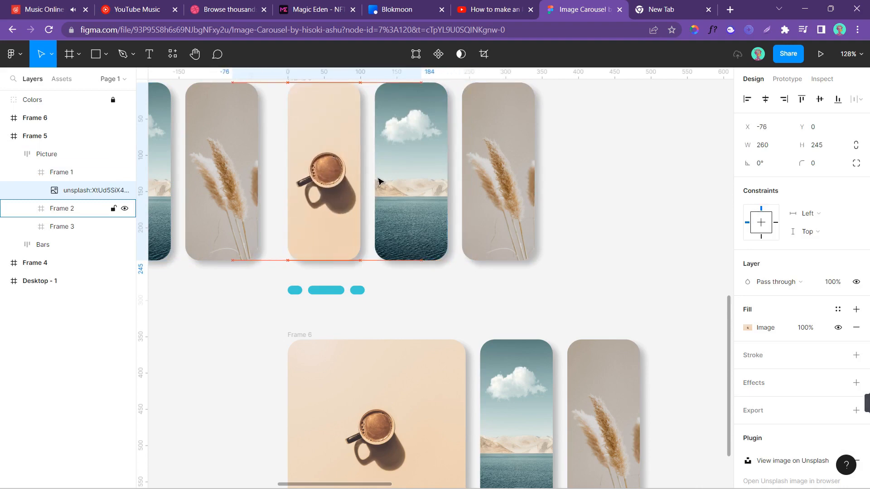
left_click(621, 150)
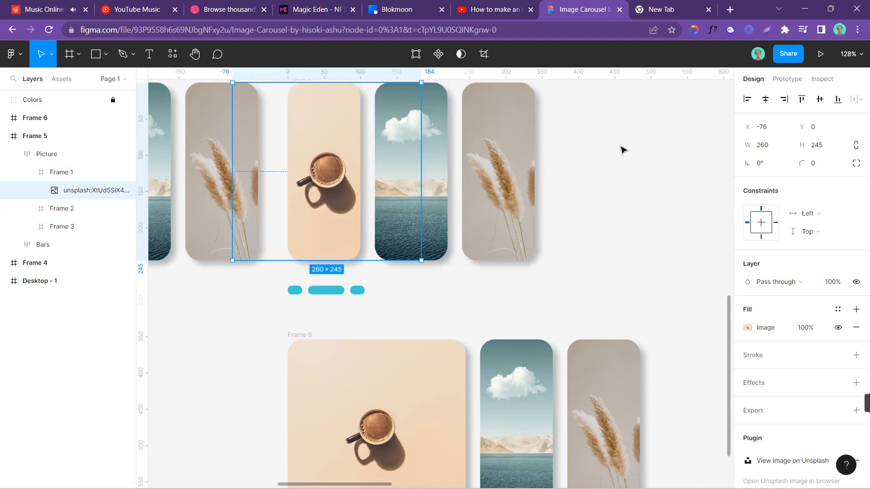
left_click(28, 173)
Turn clip content off and back on for the coffee card in Frame 5
left_click(61, 190)
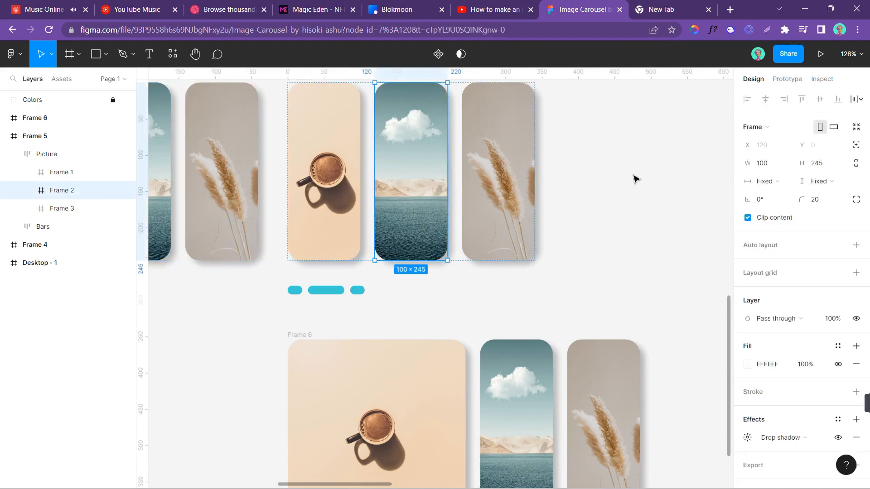
left_click(84, 173)
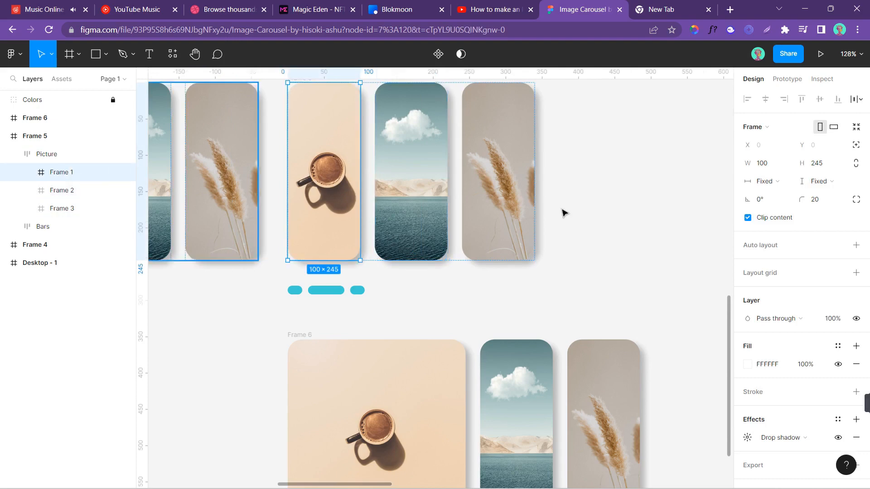
left_click(748, 218)
left_click(749, 218)
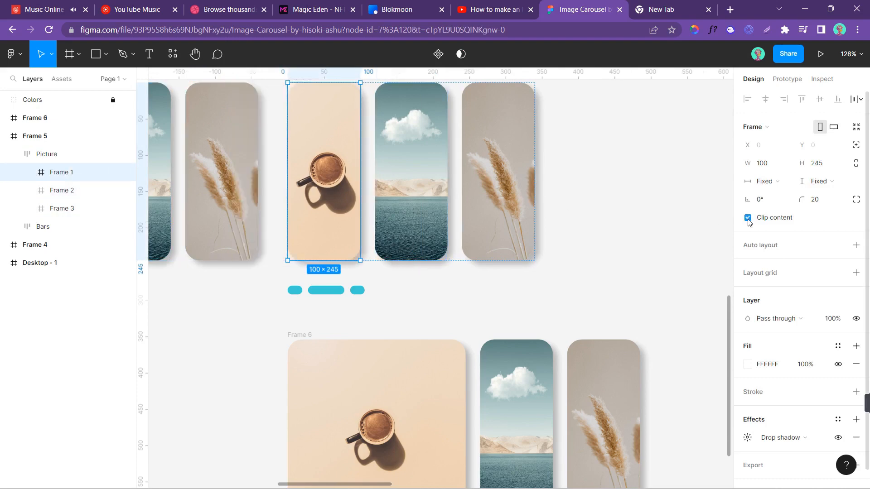
Set the width of Frame 2, the lake card in Frame 5's Picture, to 245
left_click(65, 191)
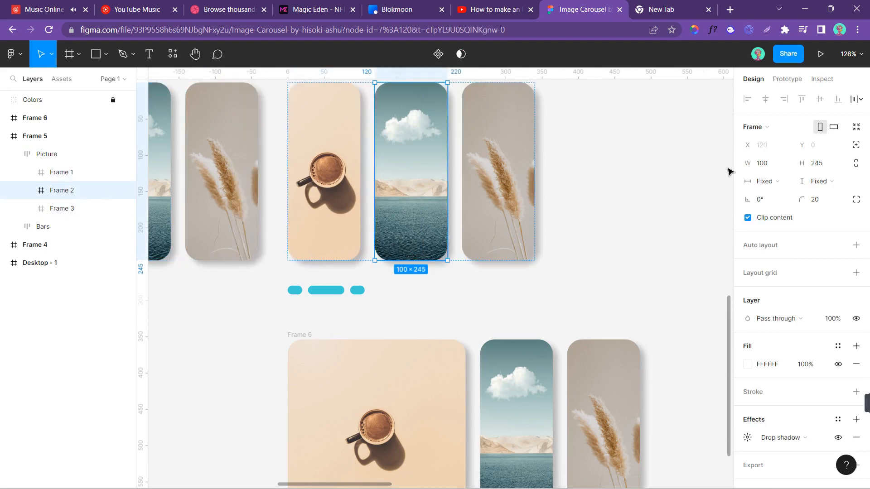
left_click(764, 167)
type("245")
key("Return")
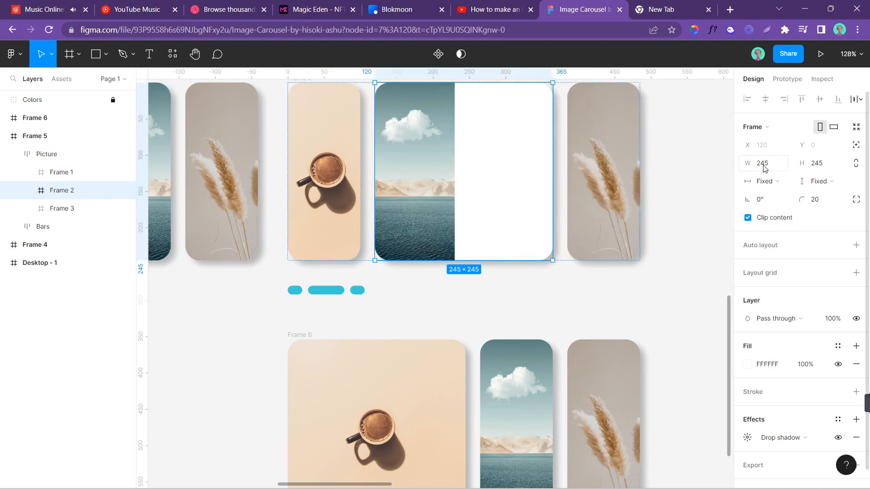
Set the lake photo inside Frame 5's second card to a width of 260 and shift it to X -8
left_click(28, 190)
left_click(55, 208)
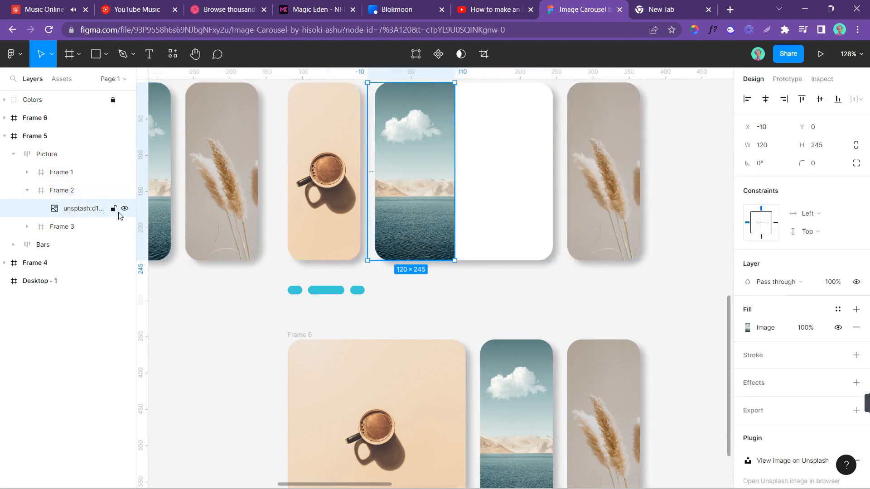
left_click(765, 146)
type("260")
key("Return")
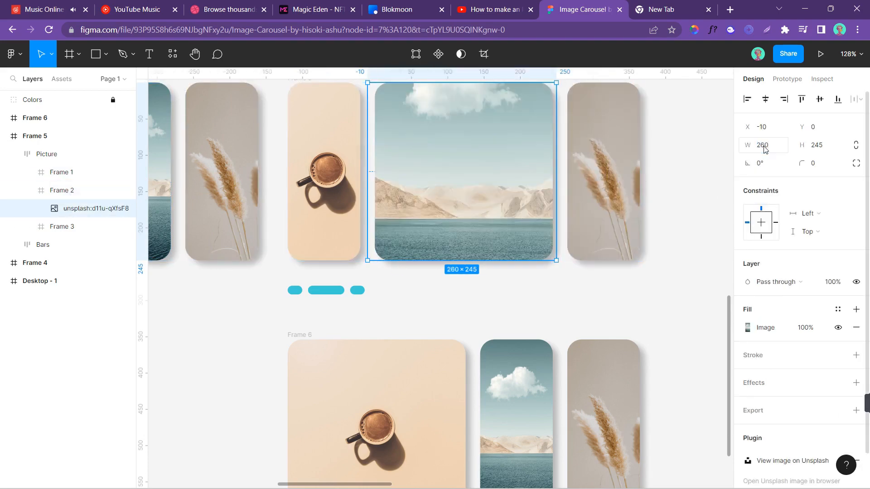
left_click_drag(511, 169, 512, 172)
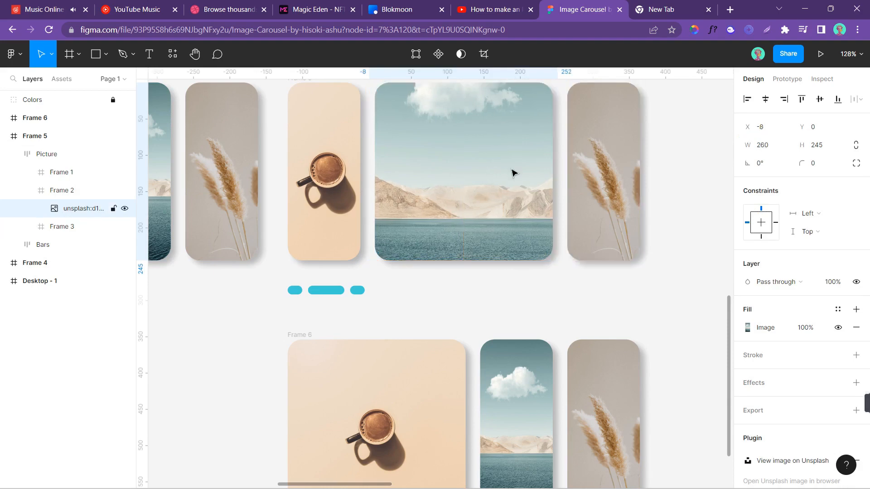
Collapse the Frame 2, Picture and Frame 5 layers
left_click(27, 190)
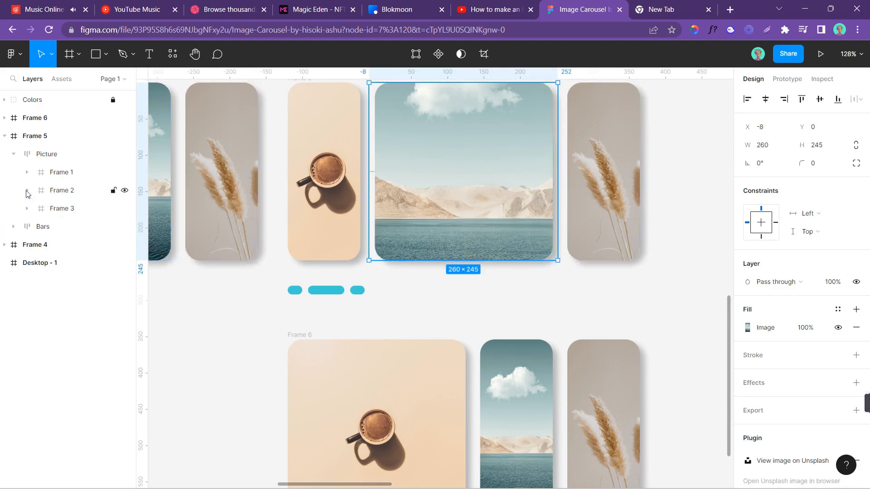
left_click(14, 154)
left_click(5, 136)
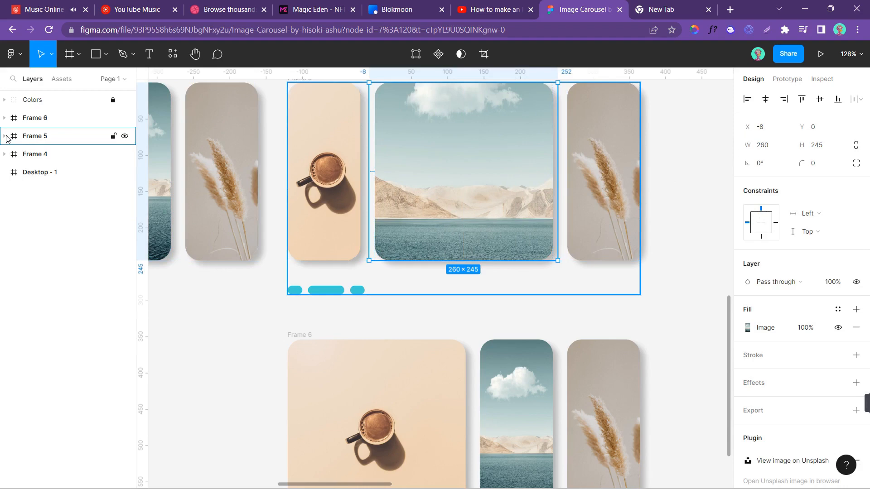
Set the width of Rectangle 1, the first indicator bar in Frame 6, to 20
left_click(63, 154)
left_click(86, 118)
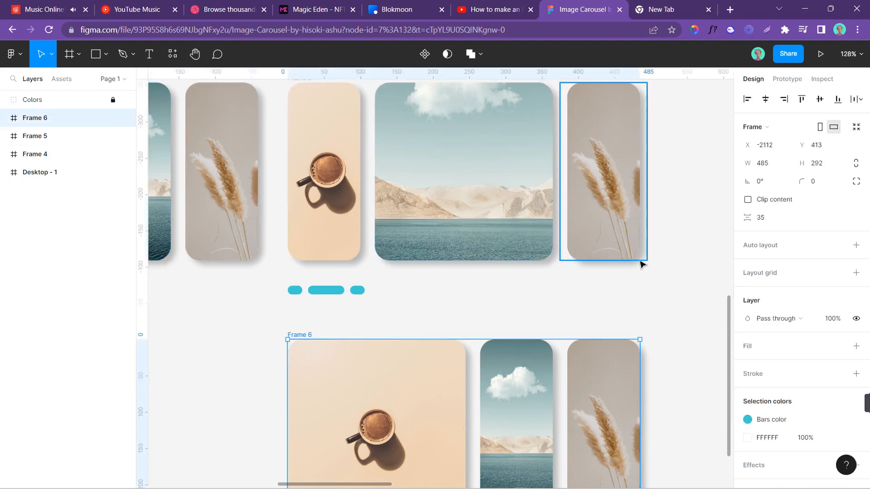
scroll(639, 261, "down", 1)
scroll(643, 321, "down", 3)
scroll(645, 324, "left", 2)
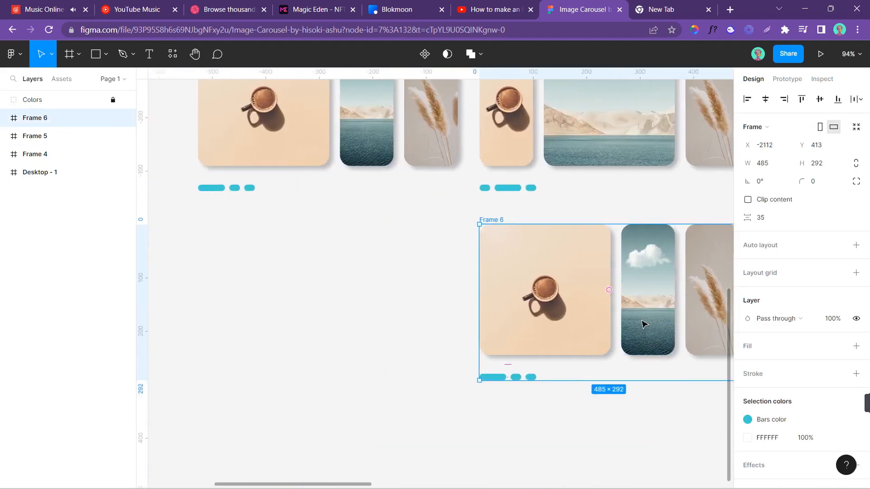
scroll(643, 324, "right", 4)
scroll(589, 313, "down", 2)
scroll(535, 292, "up", 5)
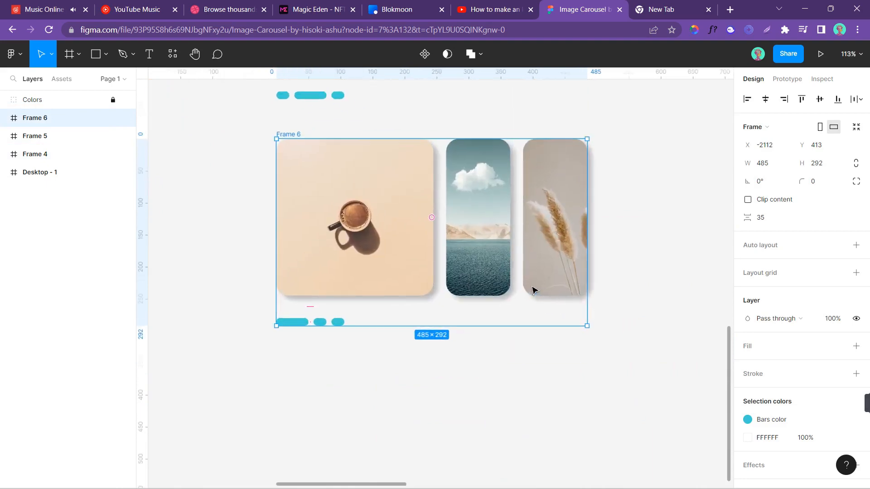
double_click(219, 335)
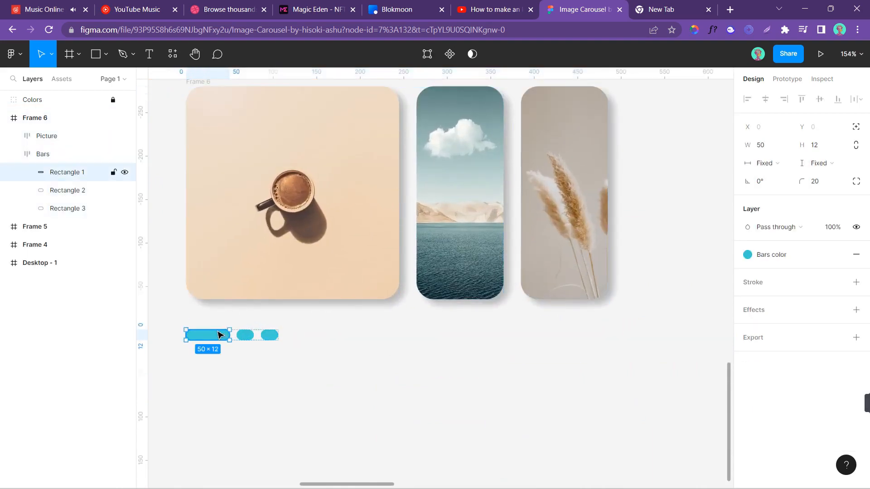
left_click(765, 151)
type("20")
key("Return")
Set the width of the third indicator bar in Frame 6 to 50 and collapse the Bars layer
left_click(68, 208)
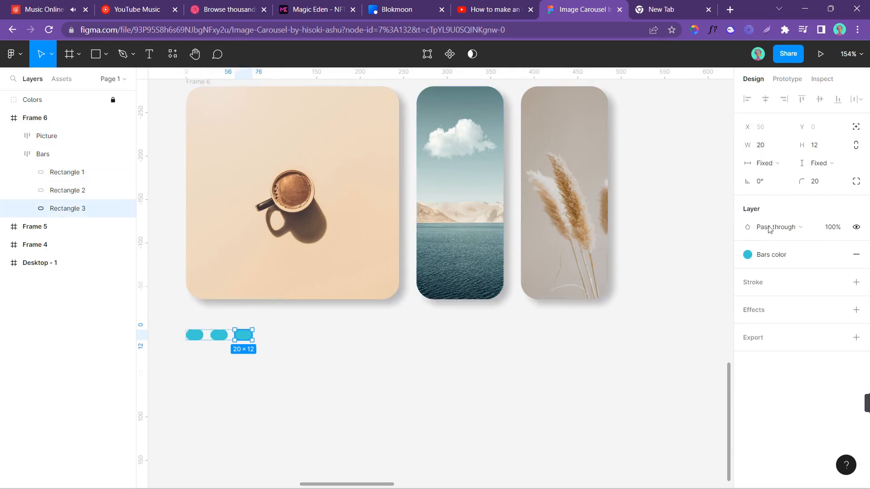
left_click(766, 149)
type("50")
key("Return")
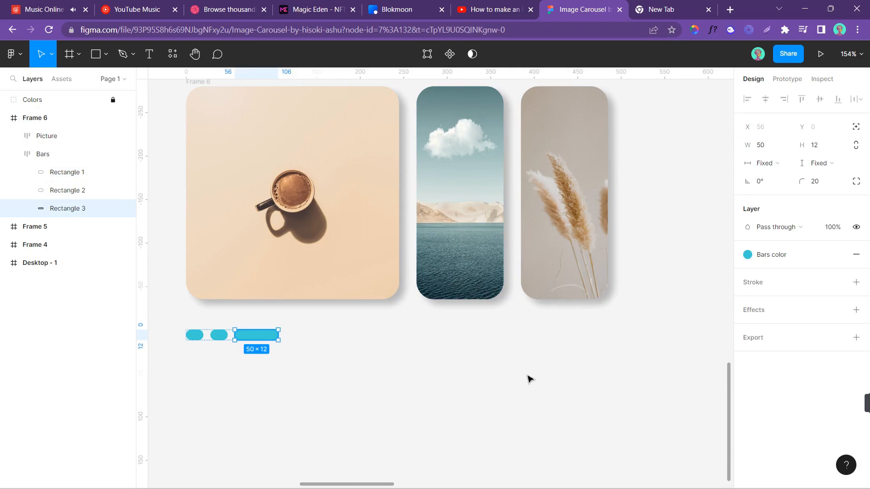
scroll(530, 379, "up", 5)
scroll(533, 372, "down", 4)
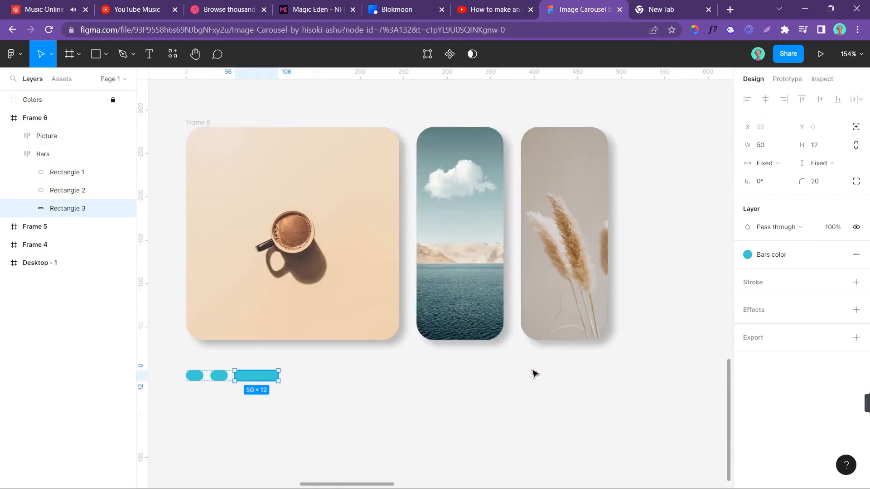
left_click(14, 154)
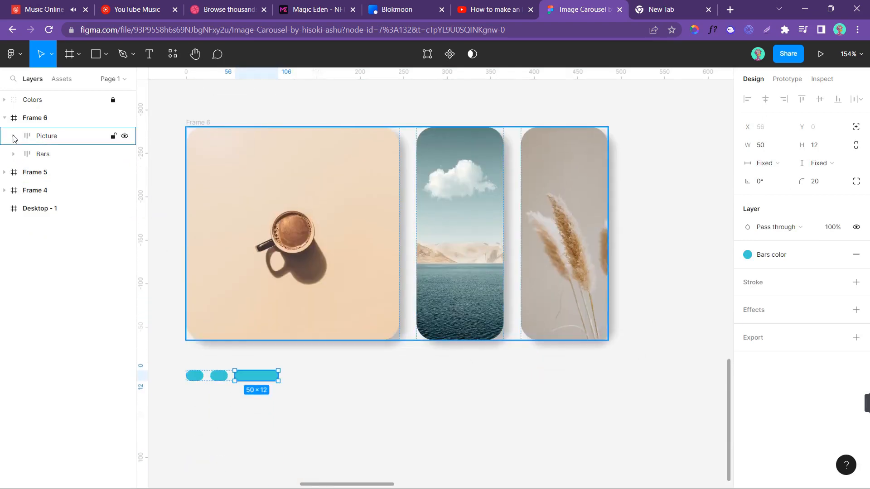
Set the width of Frame 1, the coffee card in Frame 6's Picture, to 100
left_click(14, 136)
left_click(62, 160)
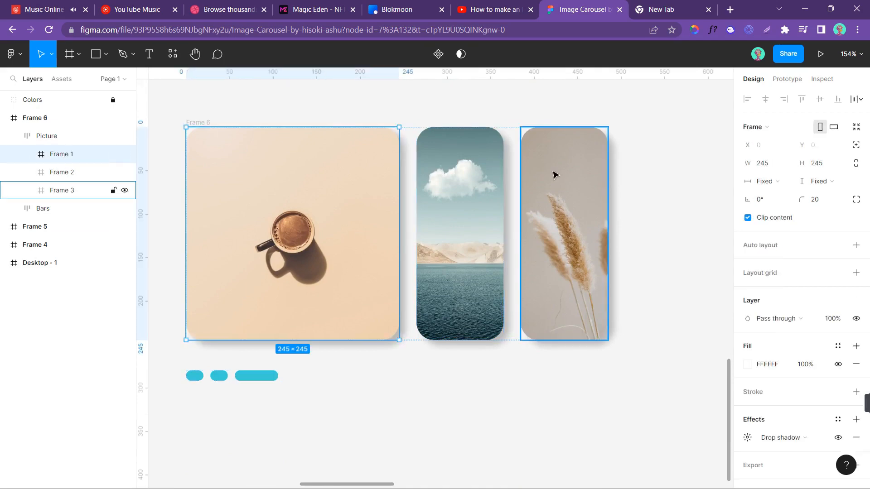
left_click(765, 165)
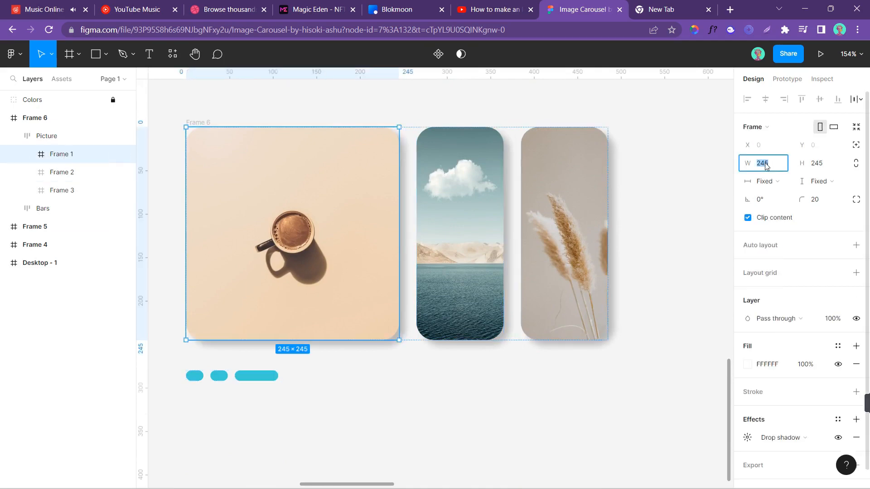
key("Return")
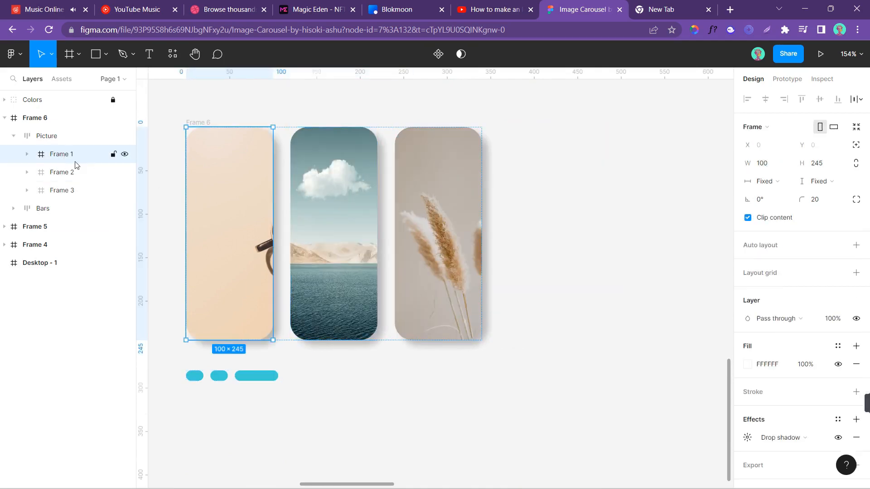
Shift the coffee photo inside Frame 6's first card left to X -75 so the cup sits centred
left_click(28, 154)
left_click(71, 171)
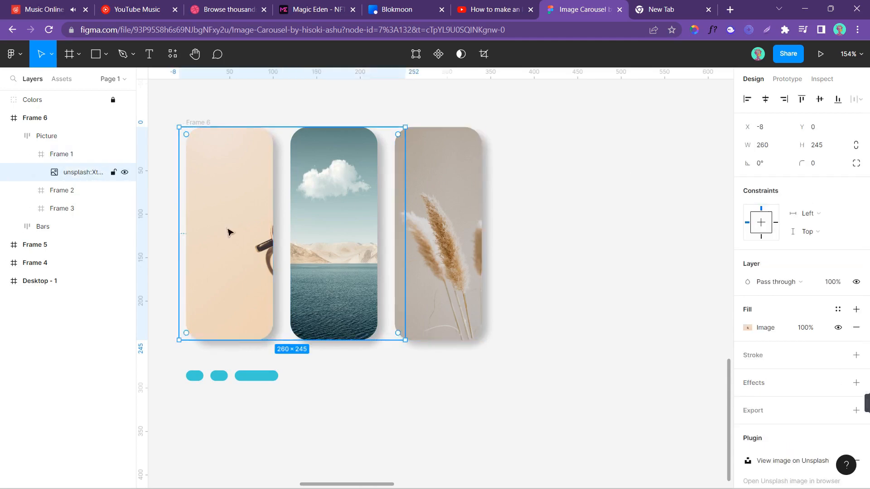
key("Left")
key("Left")
key("Left")
key("Left")
key("Left")
key("Left")
key("Left")
key("Left")
key("Left")
key("Left")
key("Left")
key("Left")
key("Left")
key("Left")
key("Left")
key("Left")
key("Left")
key("Left")
key("Left")
key("Left")
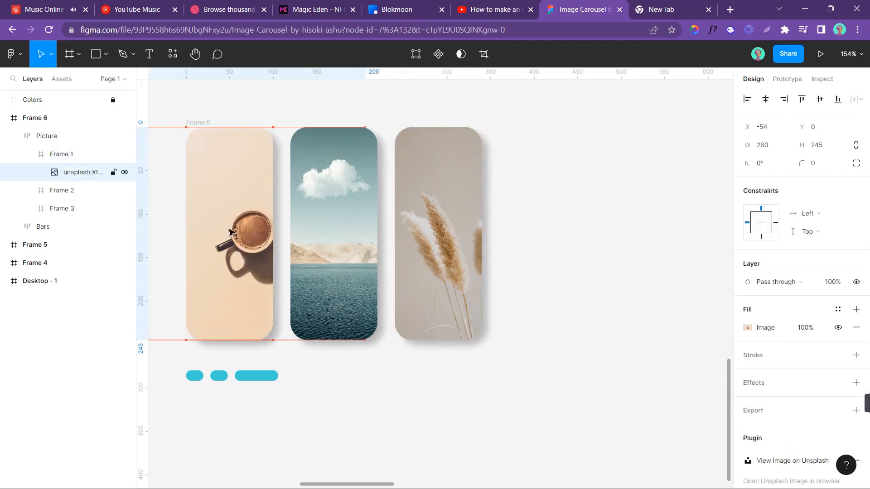
scroll(272, 231, "down", 5)
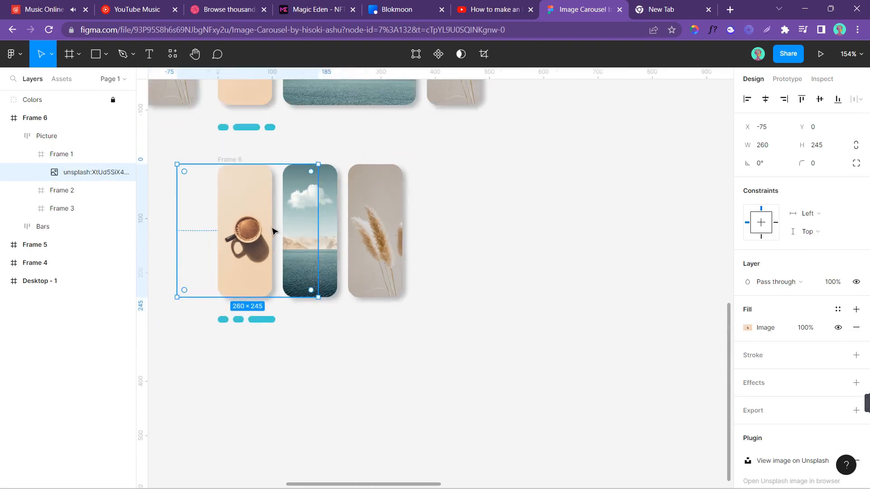
scroll(272, 231, "up", 4)
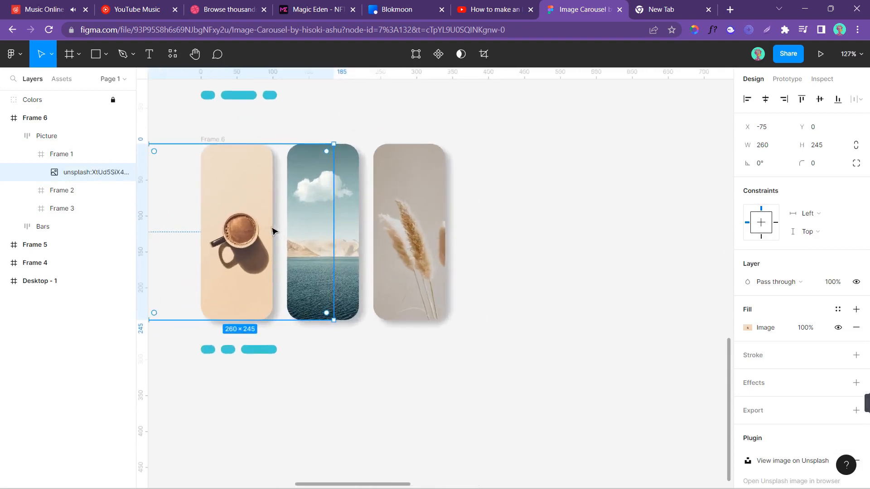
scroll(348, 229, "down", 2)
left_click(601, 269)
scroll(567, 279, "up", 1)
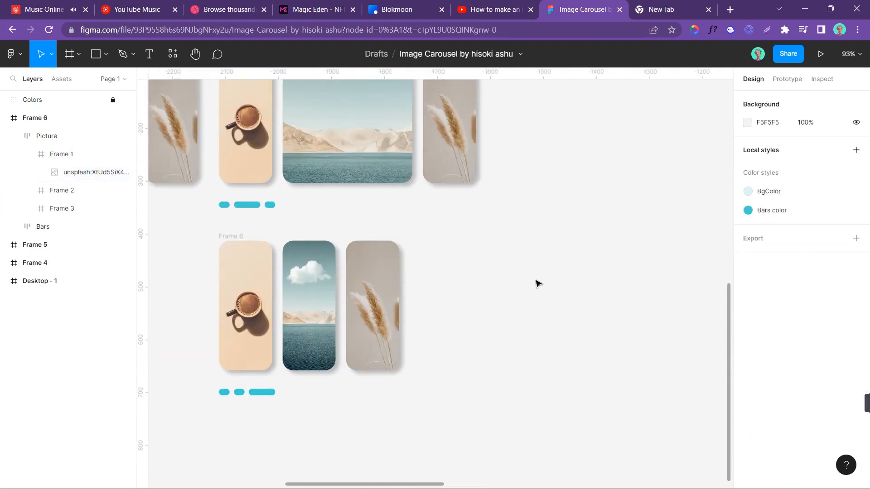
scroll(519, 290, "down", 3)
scroll(385, 259, "up", 4)
scroll(606, 230, "left", 4)
scroll(606, 230, "up", 2)
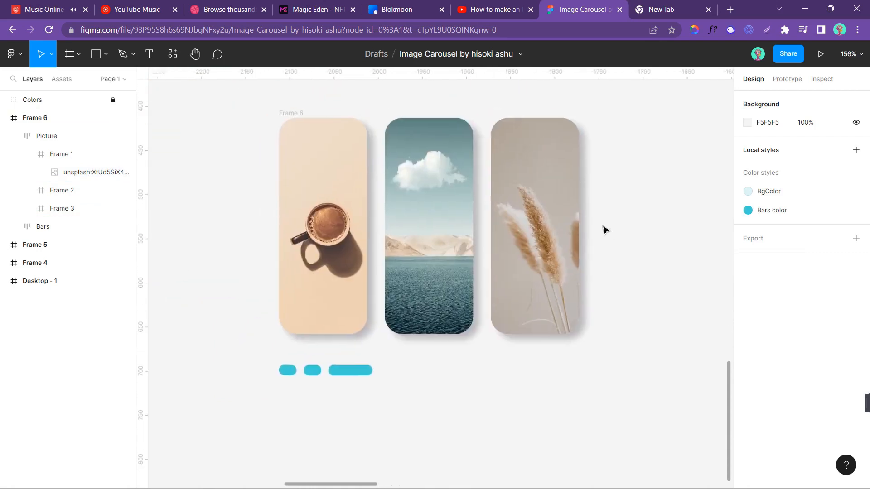
Collapse the coffee card's layer and set the width of Frame 3, the pampas grass card in Frame 6, to 245
left_click(28, 154)
left_click(85, 190)
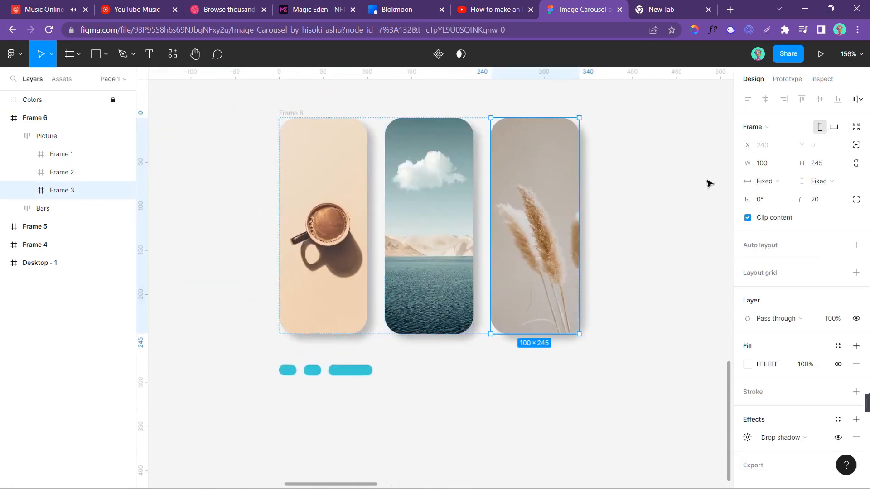
left_click(762, 165)
type("245")
key("Return")
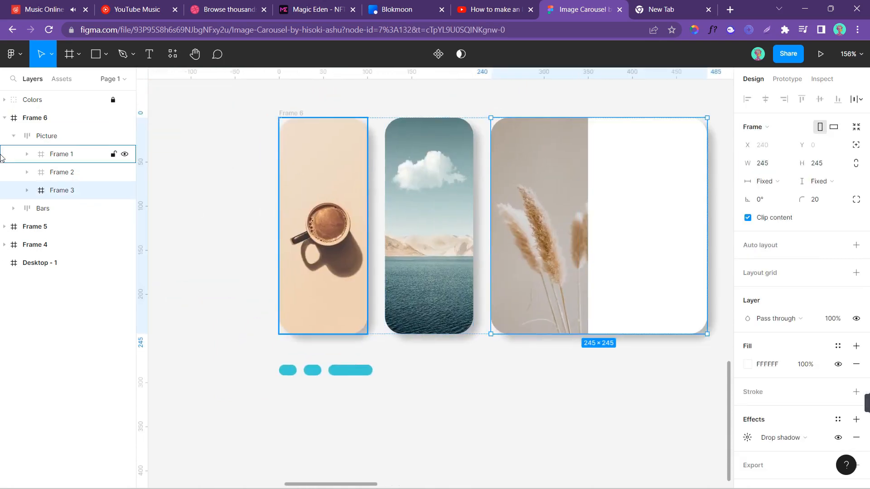
Set the pampas grass photo inside Frame 6's third card to a width of 260 and nudge it to X -8
left_click(27, 191)
left_click(82, 209)
scroll(488, 210, "right", 4)
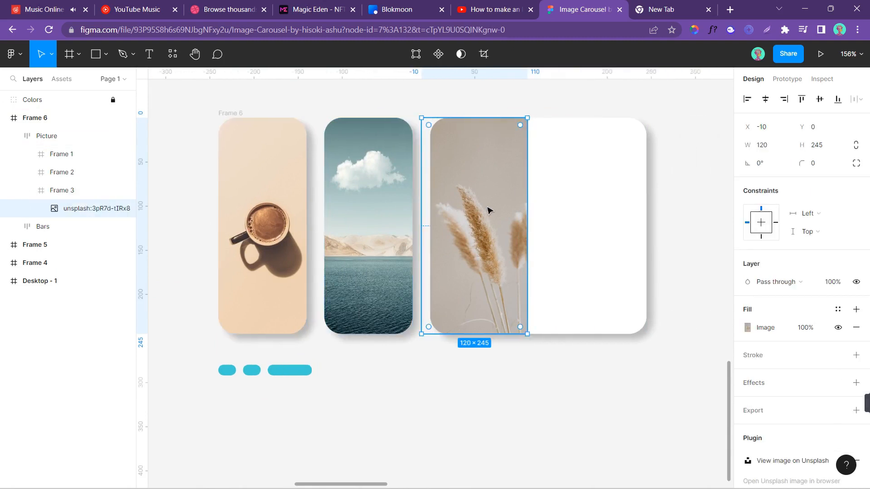
left_click(769, 149)
type("260")
key("Return")
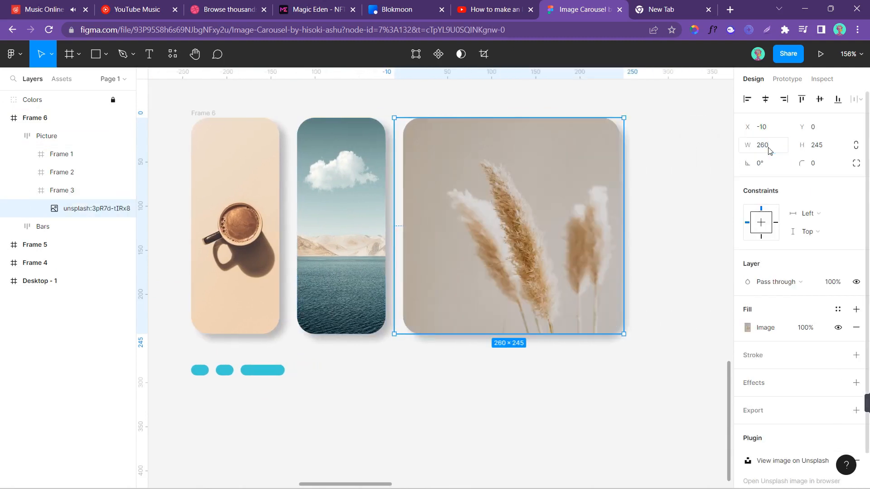
key("Right")
key("Right")
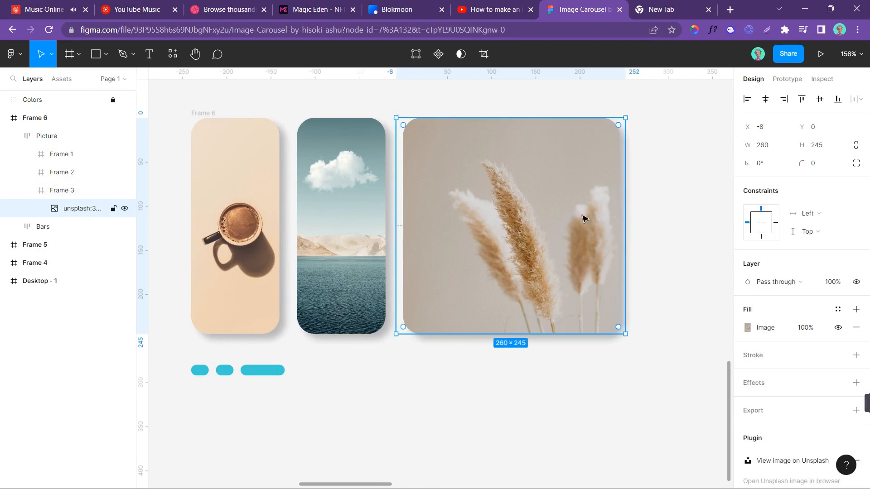
Turn clip content off and back on for the pampas grass card in Frame 6
left_click(27, 191)
left_click(78, 193)
left_click(748, 218)
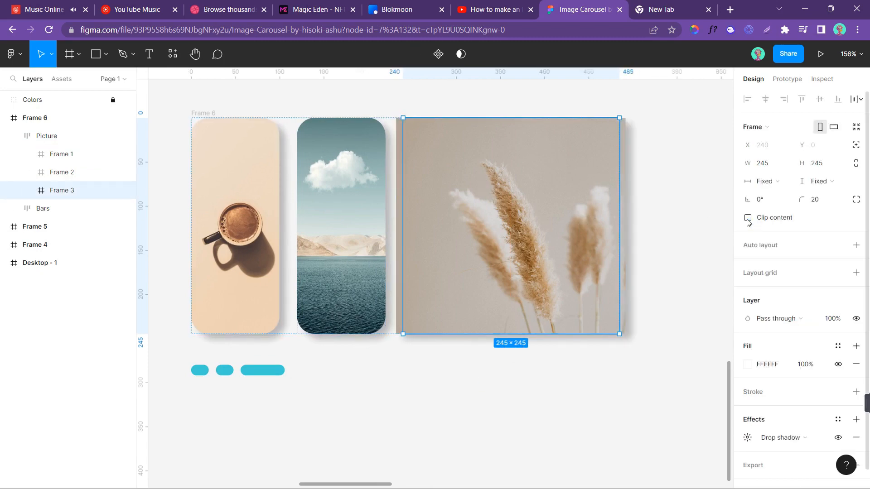
left_click(748, 218)
left_click(578, 370)
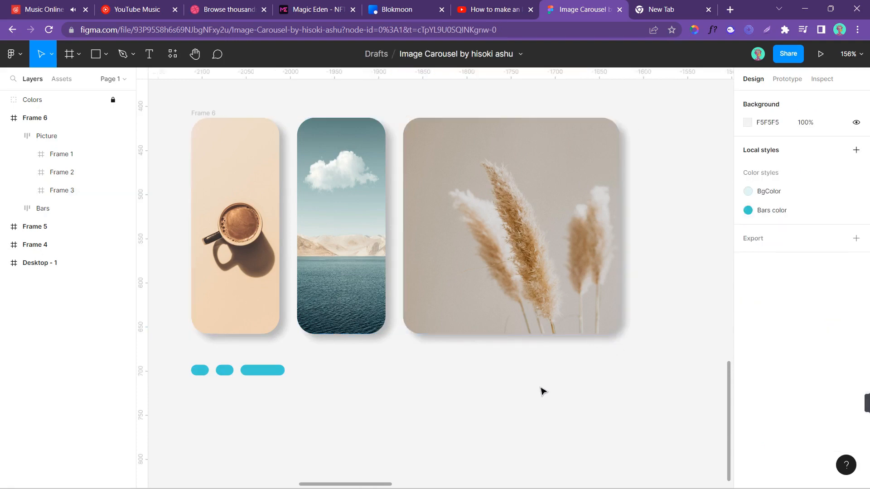
Collapse the Picture and Frame 6 layers and bring all three carousel frames into view
scroll(542, 390, "down", 5)
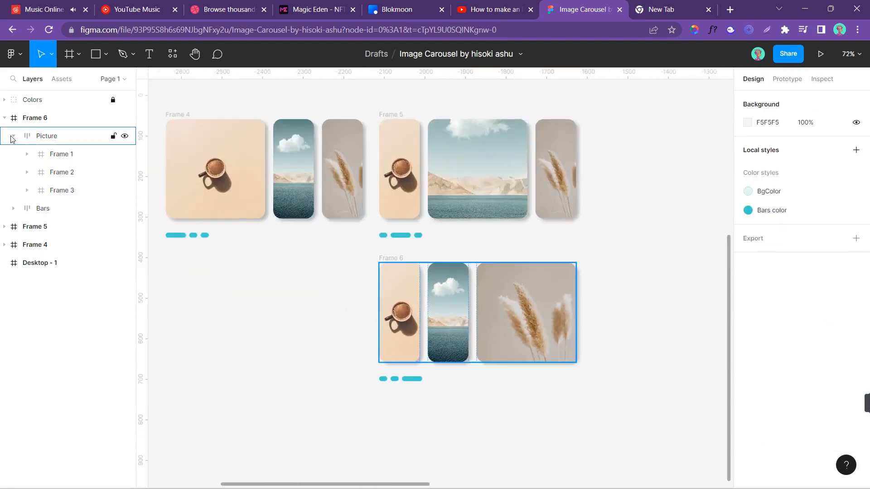
left_click(13, 137)
left_click(4, 118)
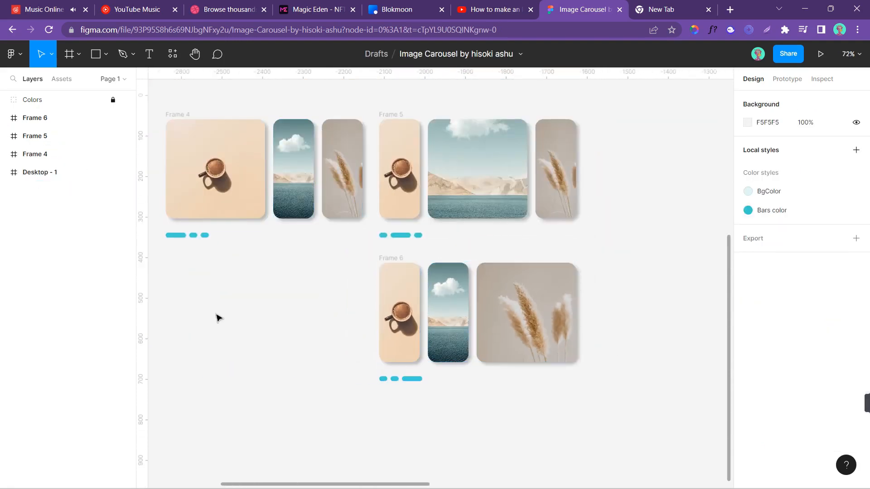
scroll(342, 289, "down", 2)
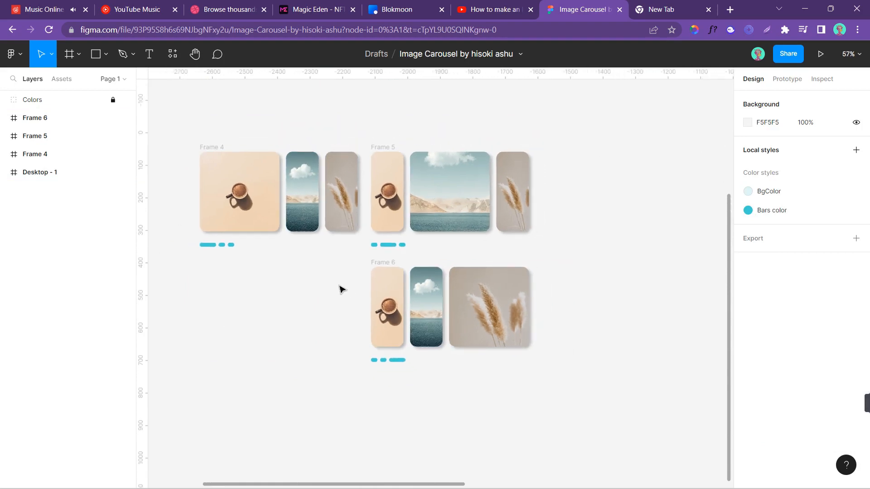
scroll(342, 289, "up", 2)
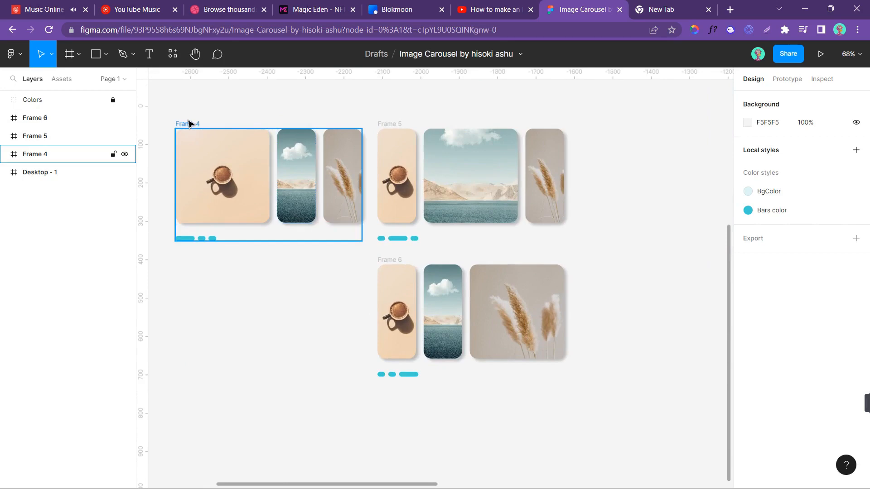
Combine Frame 4, Frame 5 and Frame 6 into one component set with three variants
left_click(189, 123)
left_click(383, 124, "shift")
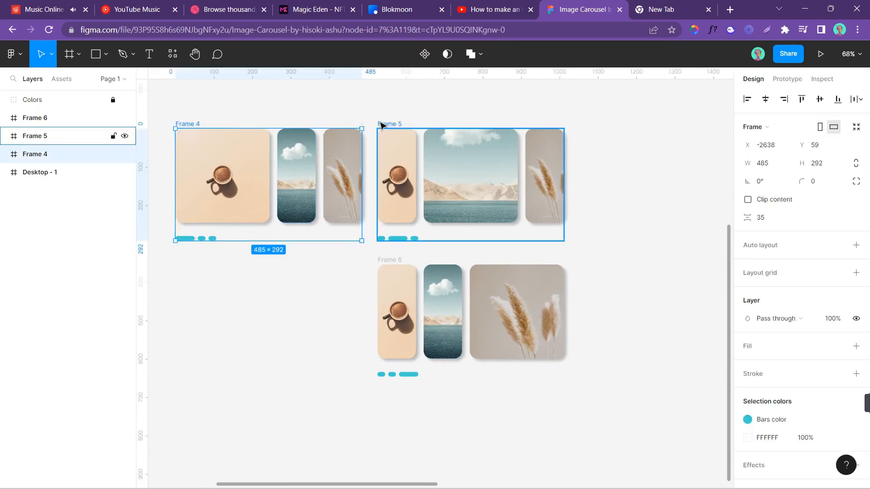
left_click(394, 260, "shift")
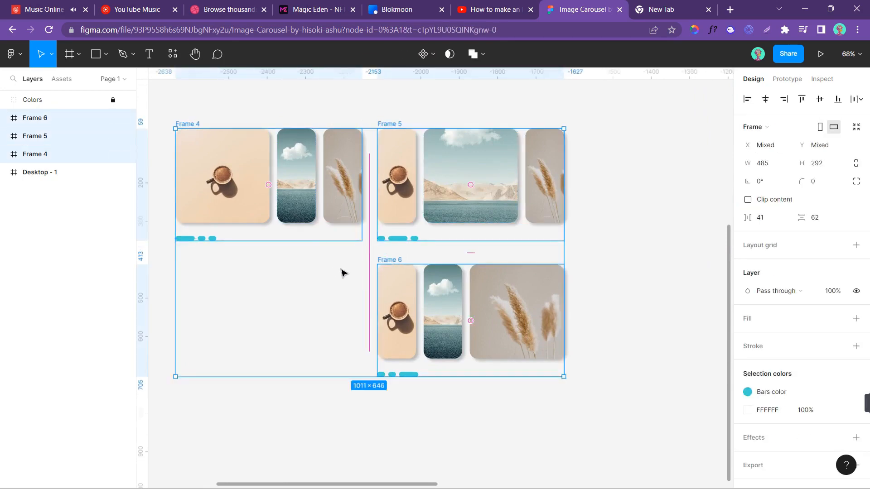
right_click(341, 272)
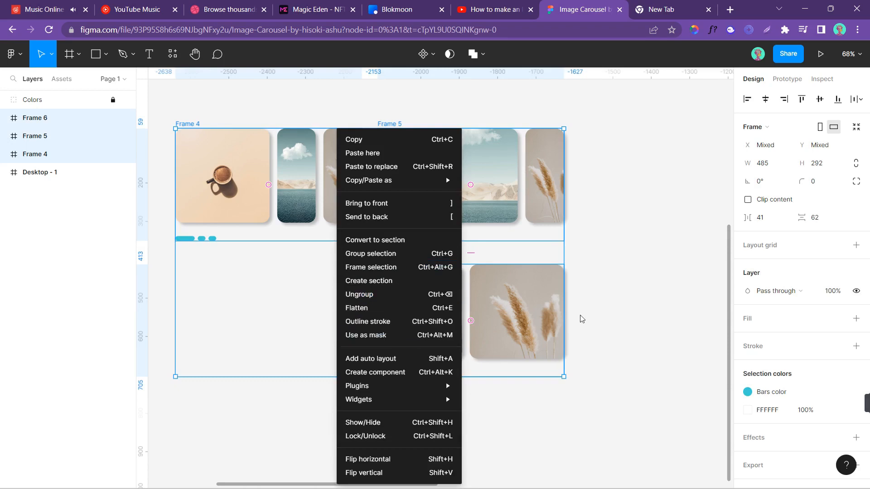
left_click(622, 267)
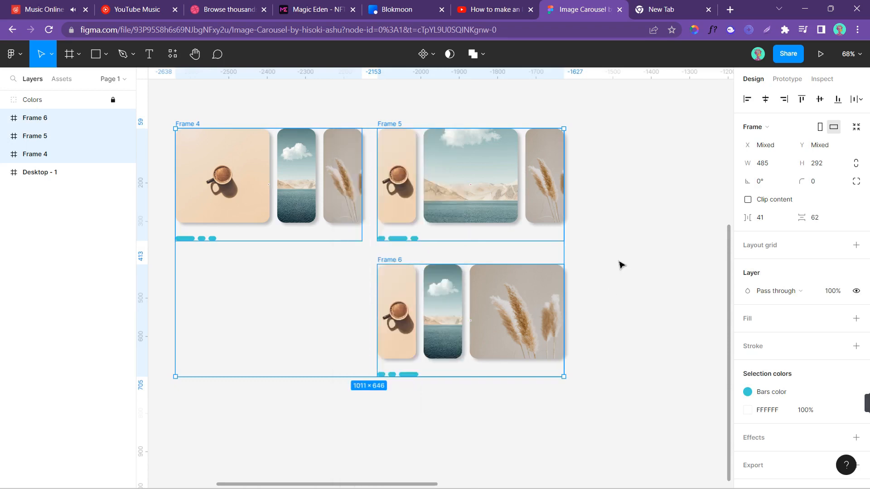
left_click(434, 55)
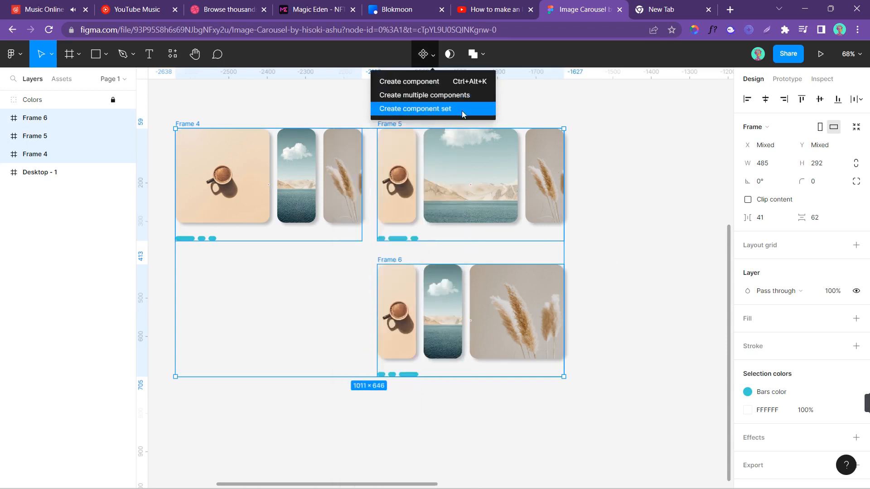
left_click(474, 109)
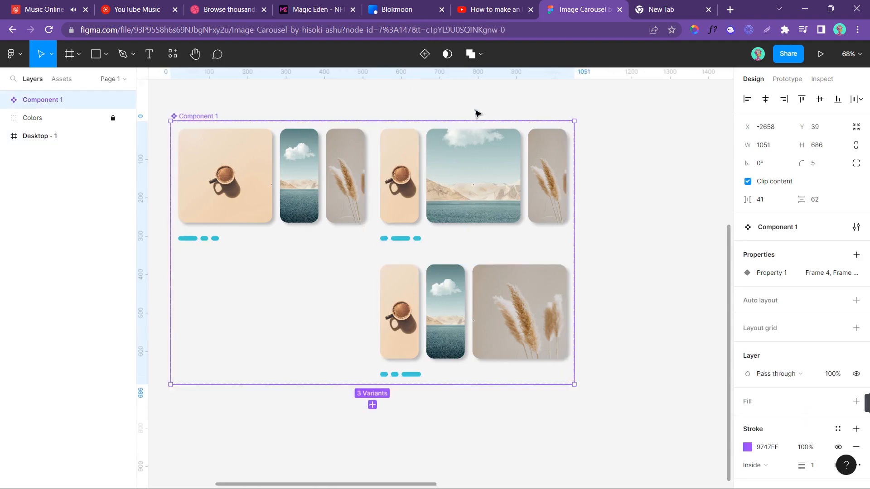
scroll(658, 131, "up", 1)
left_click(637, 130)
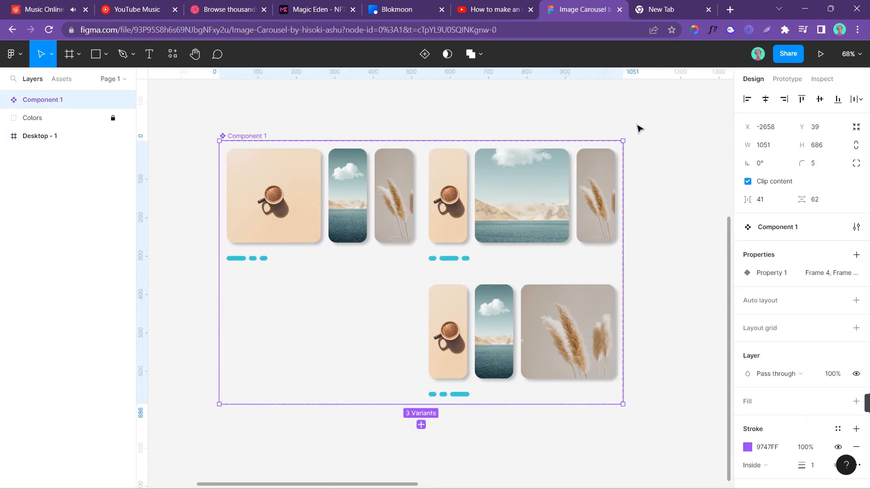
Add an On click prototype interaction from Frame 4's second indicator bar that changes to the Frame 5 variant
scroll(439, 257, "up", 5)
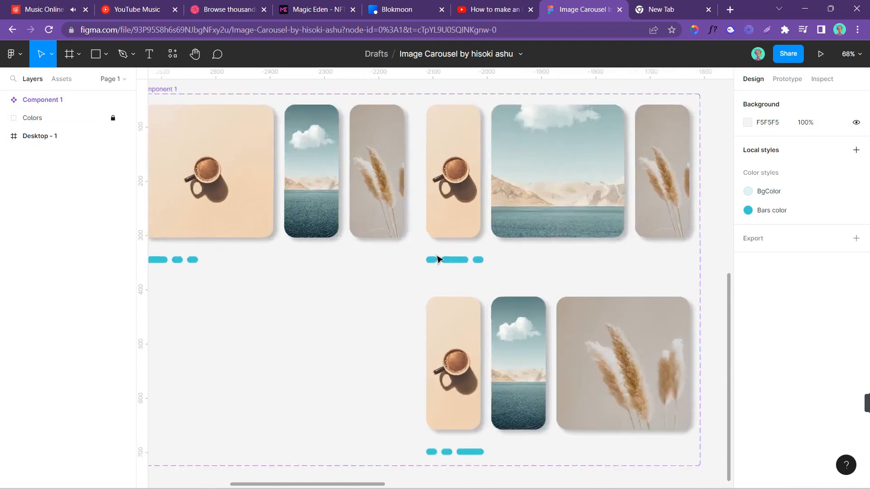
scroll(437, 258, "left", 2)
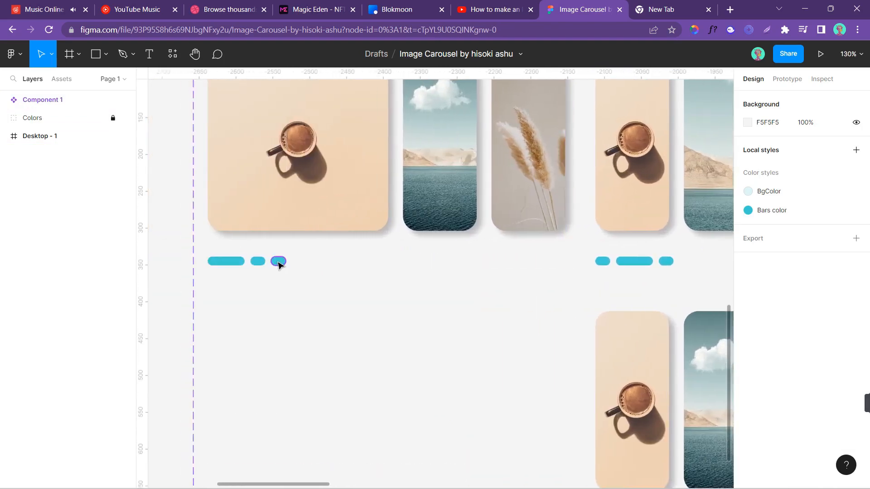
left_click(262, 262, "ctrl")
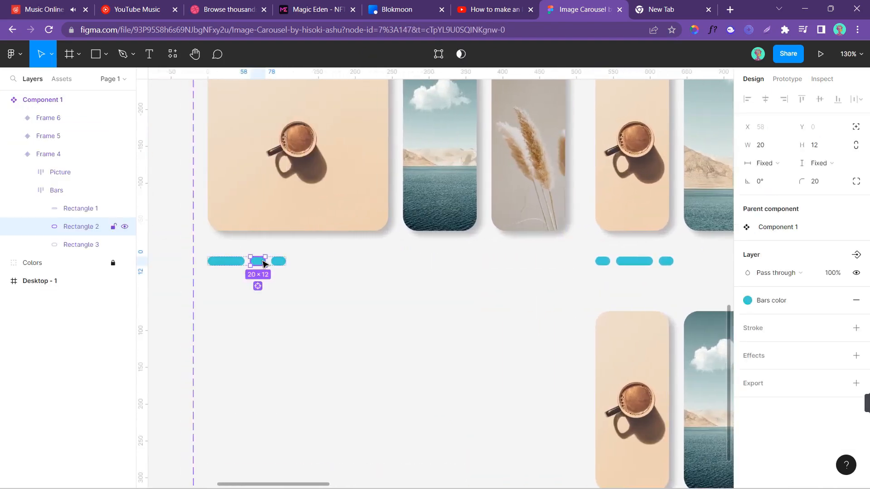
left_click(788, 79)
left_click_drag(265, 262, 621, 215)
left_click(654, 154)
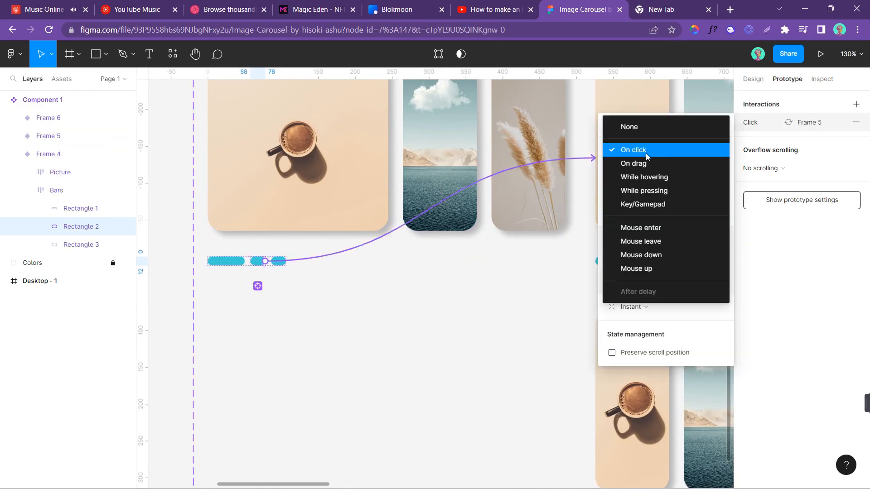
left_click(649, 156)
Set this interaction's animation to Smart animate with Gentle easing and a duration of 800 ms
left_click(630, 308)
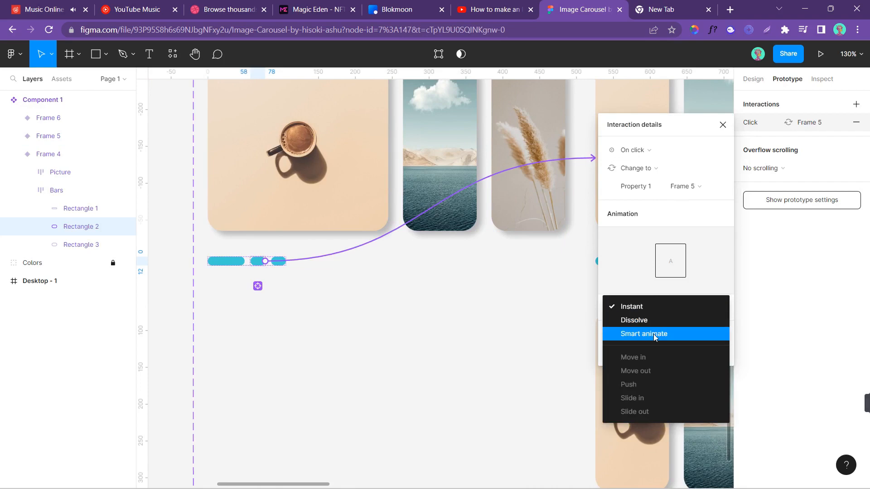
left_click(654, 338)
left_click(651, 325)
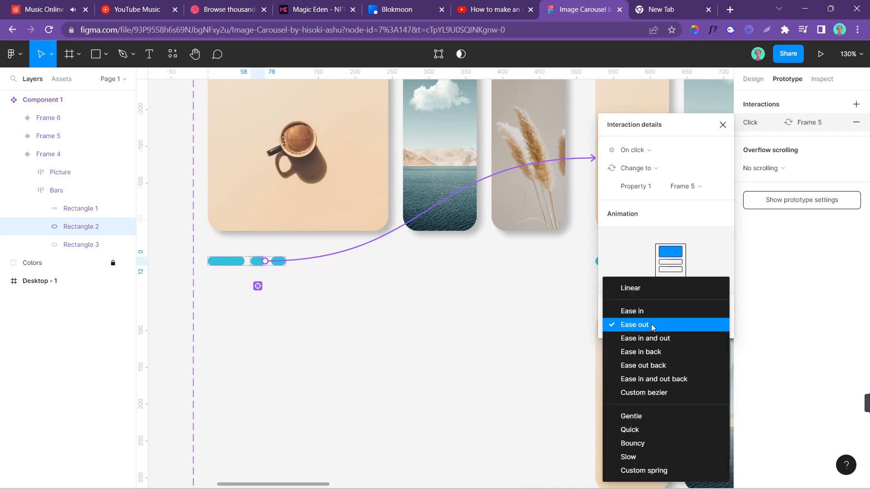
left_click(647, 419)
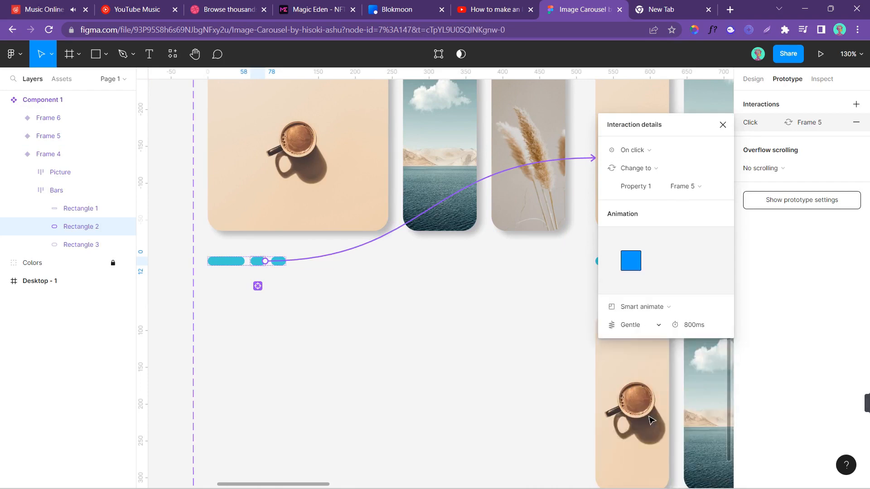
left_click(692, 325)
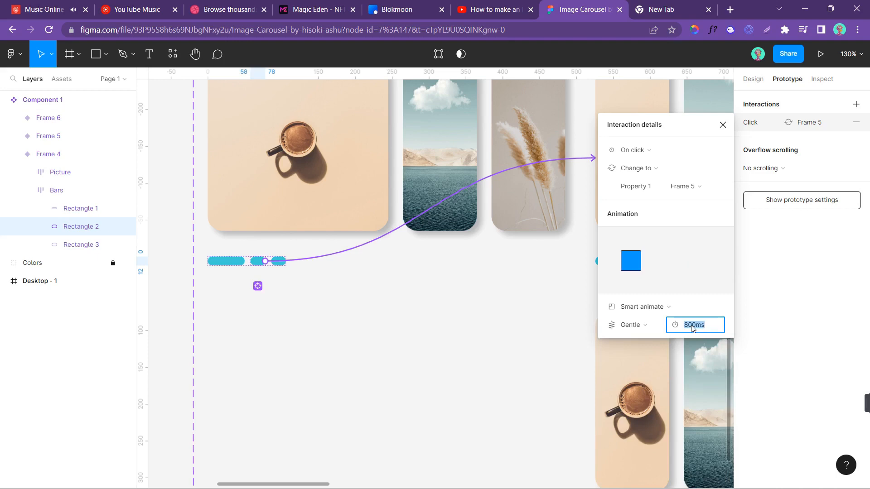
type("800")
key("Return")
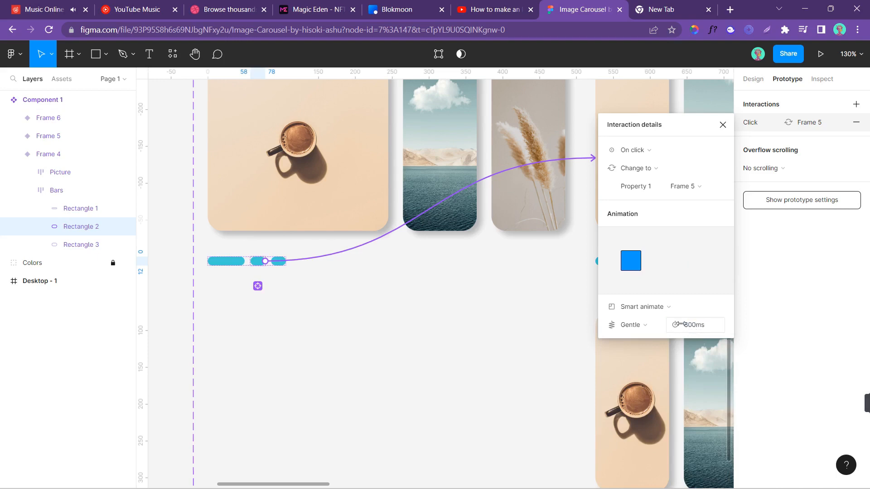
left_click(487, 374)
Connect Frame 4's third indicator bar to the Frame 6 variant with an On click Change to interaction
scroll(425, 271, "right", 3)
scroll(330, 272, "left", 2)
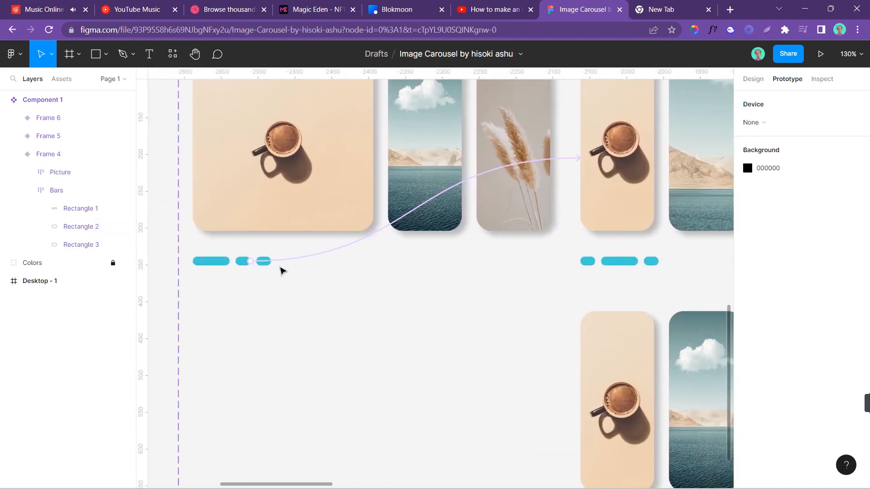
left_click(265, 265)
left_click_drag(271, 261, 583, 357)
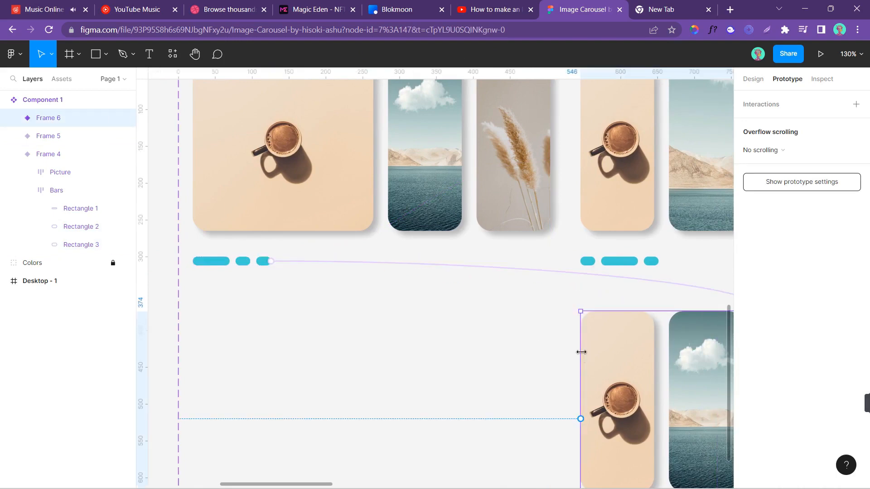
left_click(499, 351)
left_click(421, 265)
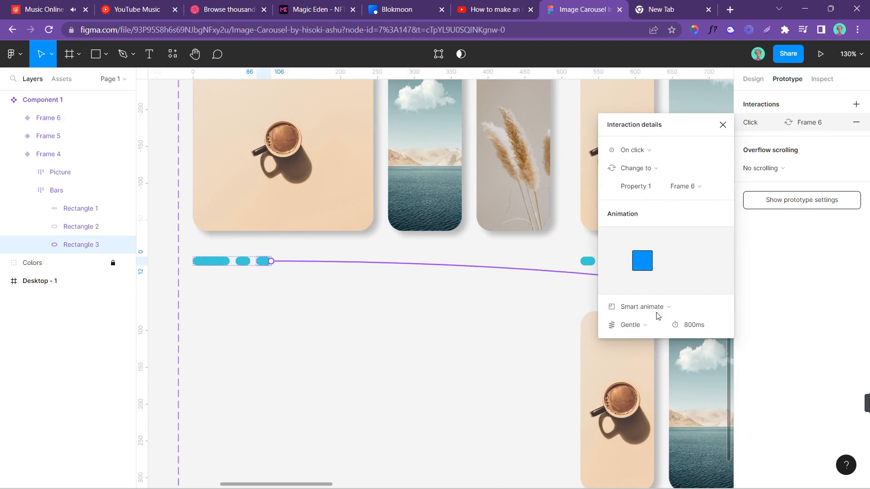
left_click(443, 321)
Connect Frame 5's first indicator bar to the Frame 4 variant with an On click Change to interaction
scroll(439, 313, "right", 5)
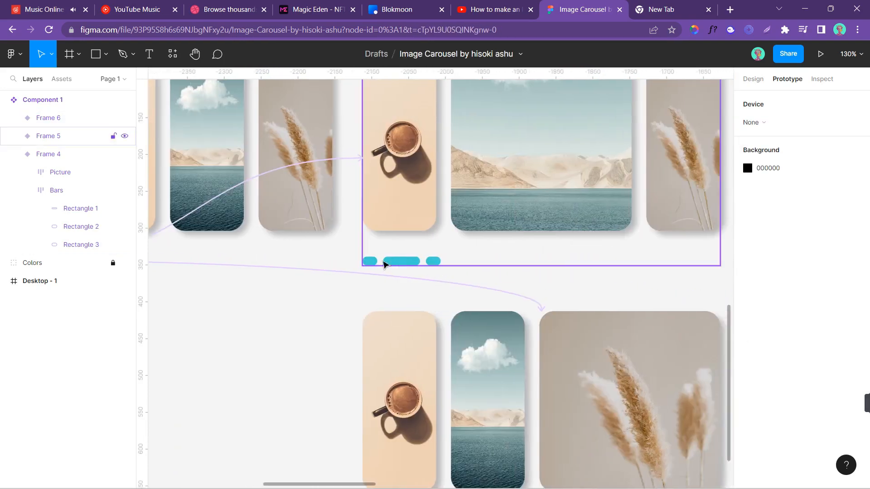
scroll(534, 260, "down", 3)
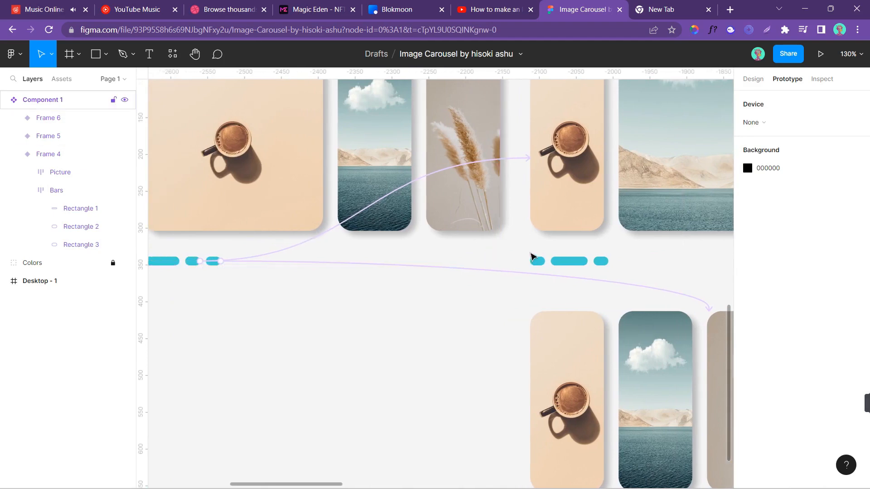
left_click(537, 261)
left_click_drag(529, 260, 489, 212)
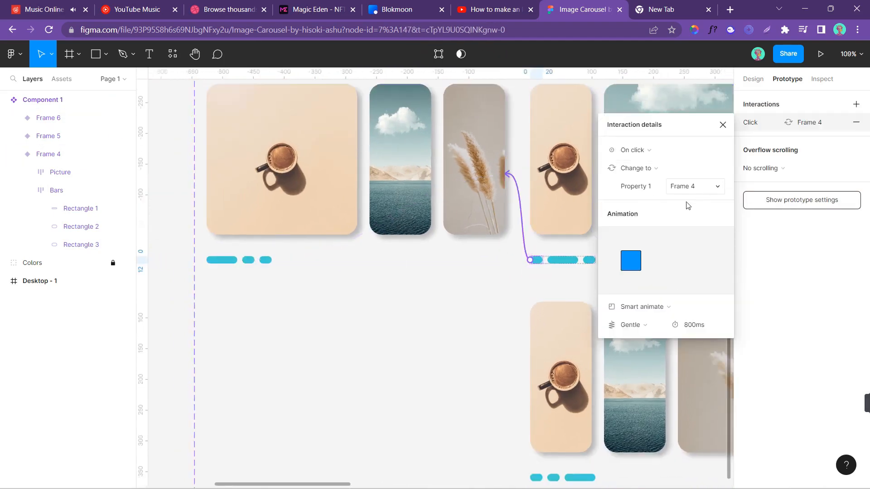
left_click(404, 351)
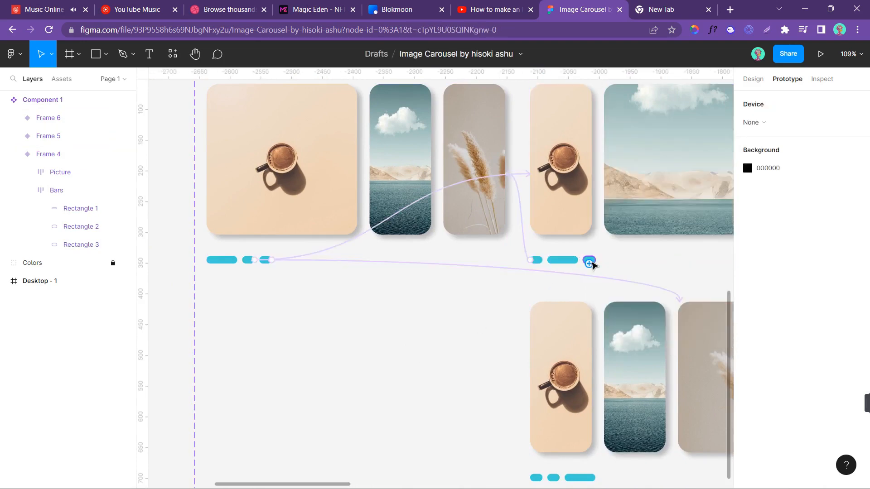
Connect Frame 5's third indicator bar to the Frame 6 variant with an On click Change to interaction
left_click(588, 260)
left_click_drag(596, 260, 660, 315)
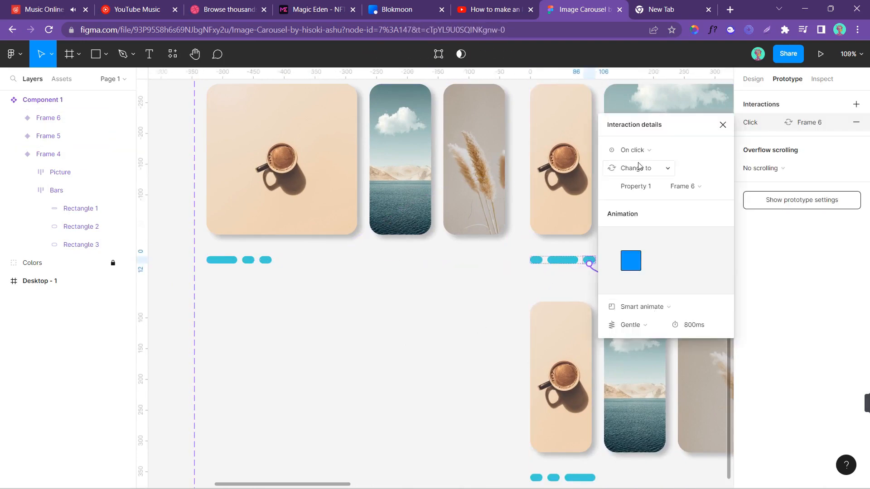
left_click(412, 340)
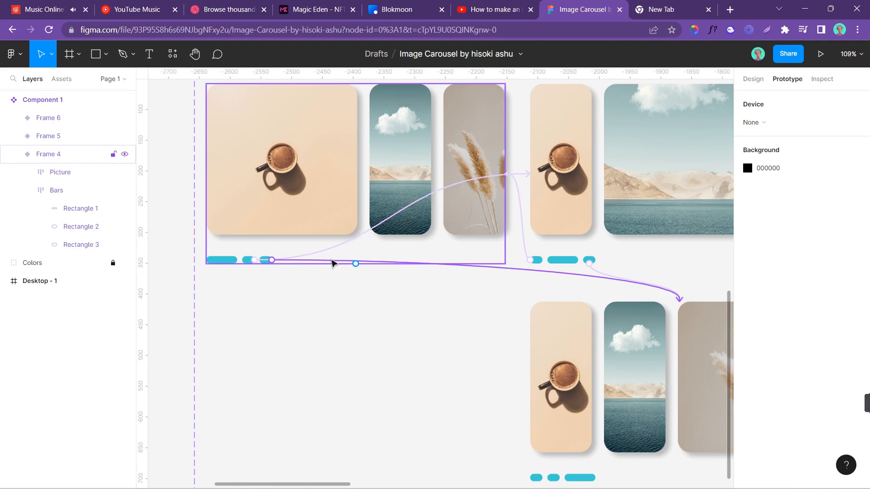
Connect Frame 6's first indicator bar to the Frame 4 variant with an On click Change to interaction
scroll(409, 362, "down", 1)
scroll(410, 362, "right", 1)
right_click(428, 383)
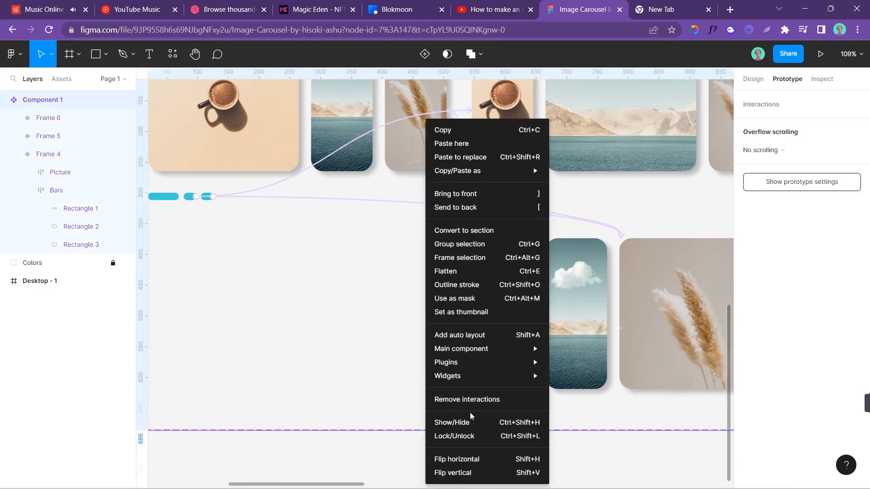
left_click(362, 372)
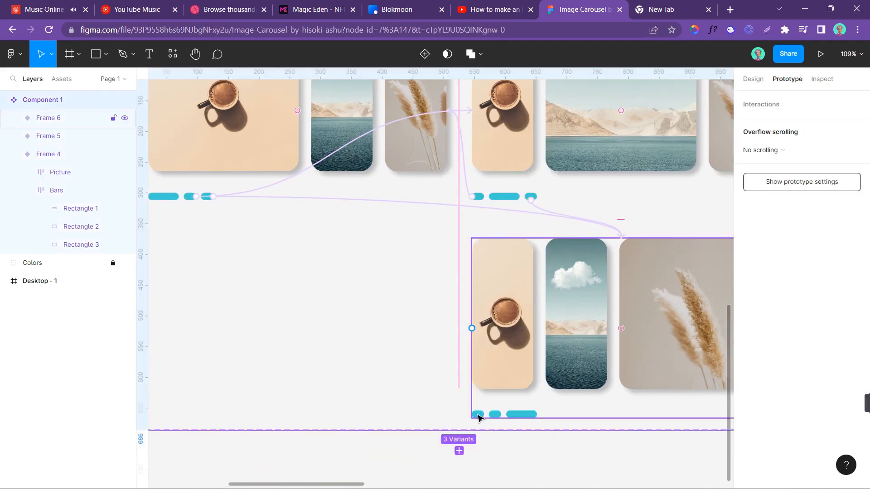
mouse_move(479, 418)
scroll(484, 417, "up", 5)
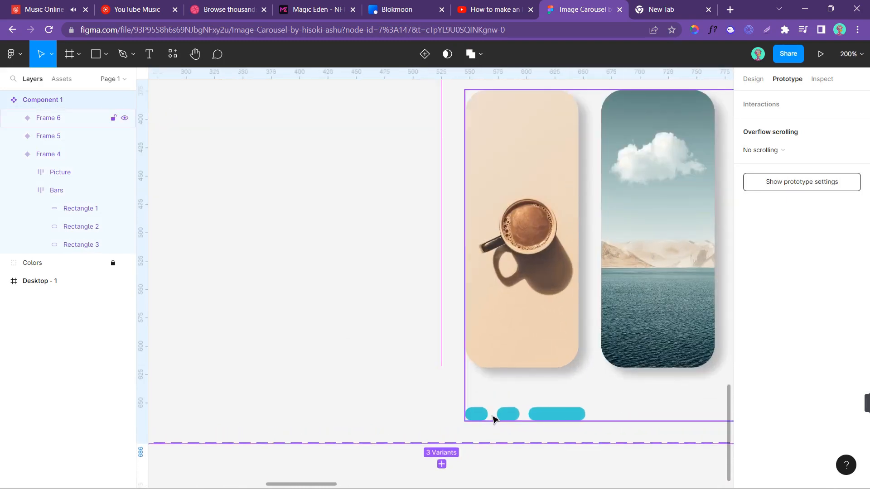
left_click(512, 417)
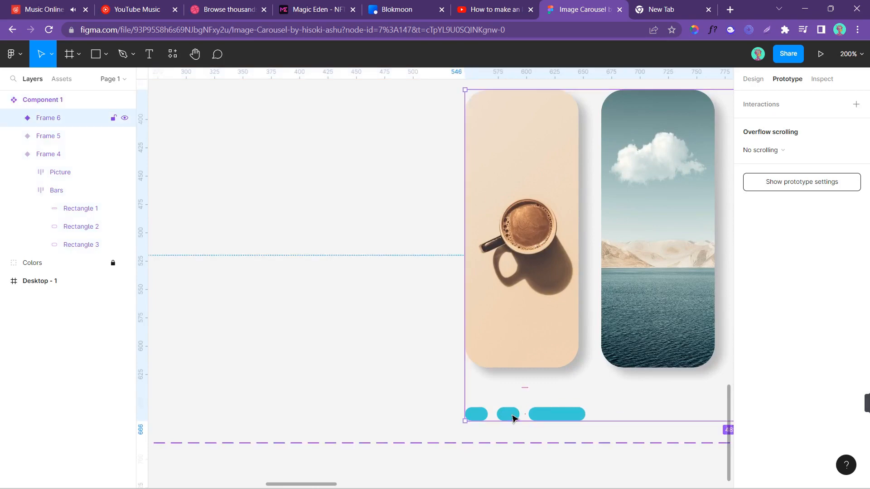
double_click(483, 418)
scroll(468, 416, "down", 3)
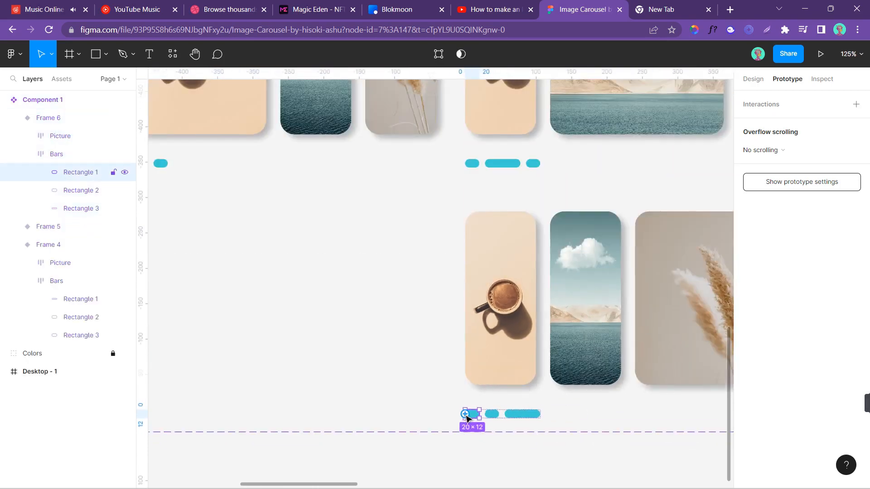
left_click_drag(465, 414, 344, 151)
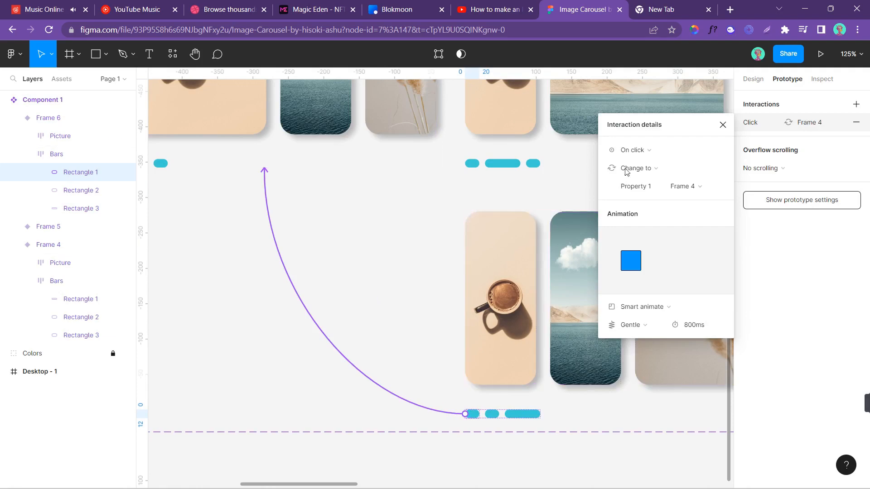
left_click(276, 382)
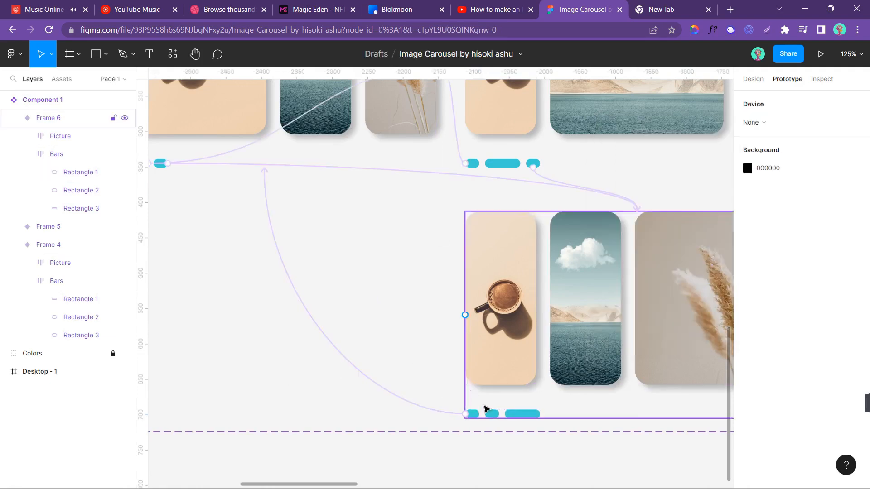
Connect Frame 6's second indicator bar to the Frame 5 variant with an On click Change to interaction
left_click(493, 413, "ctrl")
left_click_drag(486, 359, 547, 148)
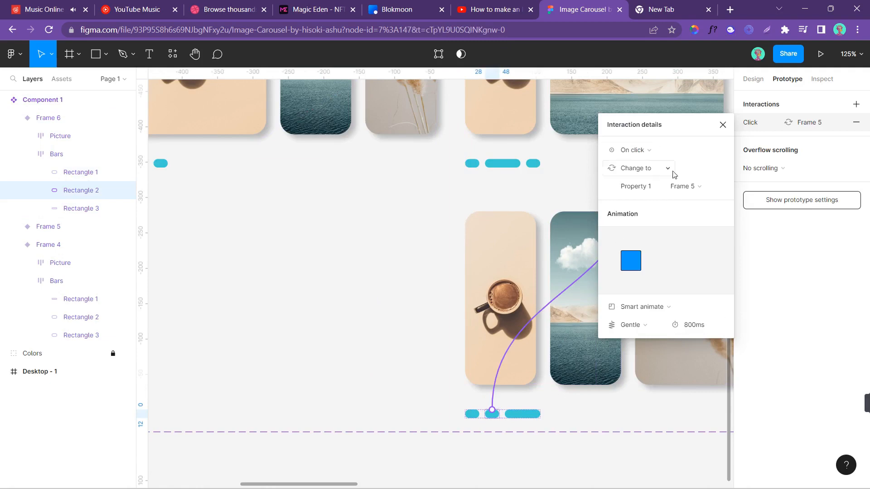
left_click(723, 125)
left_click(368, 284)
key("shift+1")
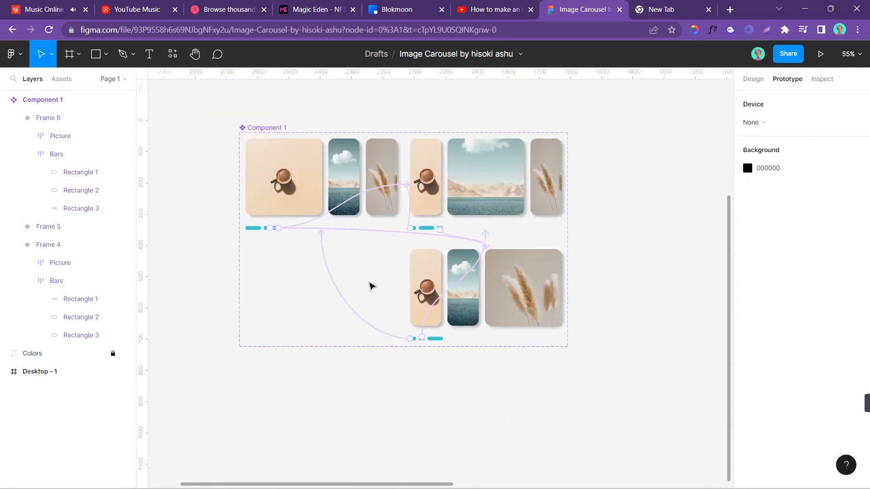
scroll(641, 252, "right", 1)
scroll(641, 252, "up", 1)
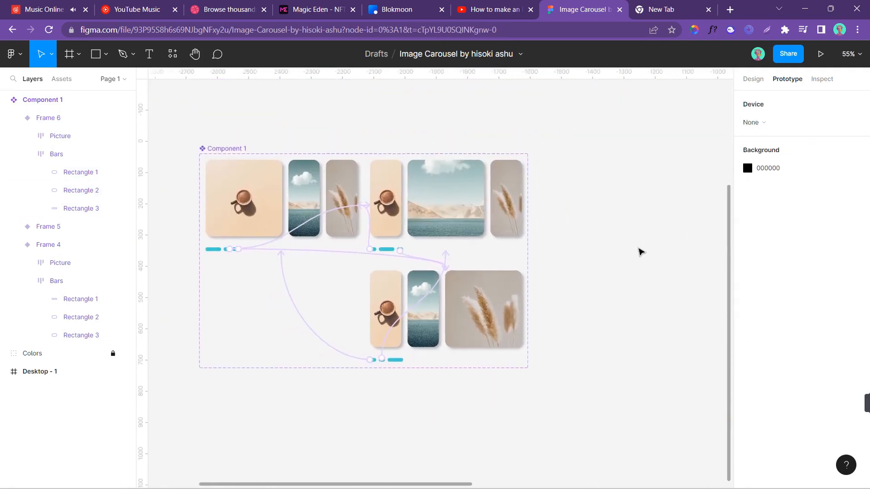
Show the local component assets and move the carousel component set closer to the Desktop - 1 frame
left_click(66, 81)
scroll(464, 195, "down", 3)
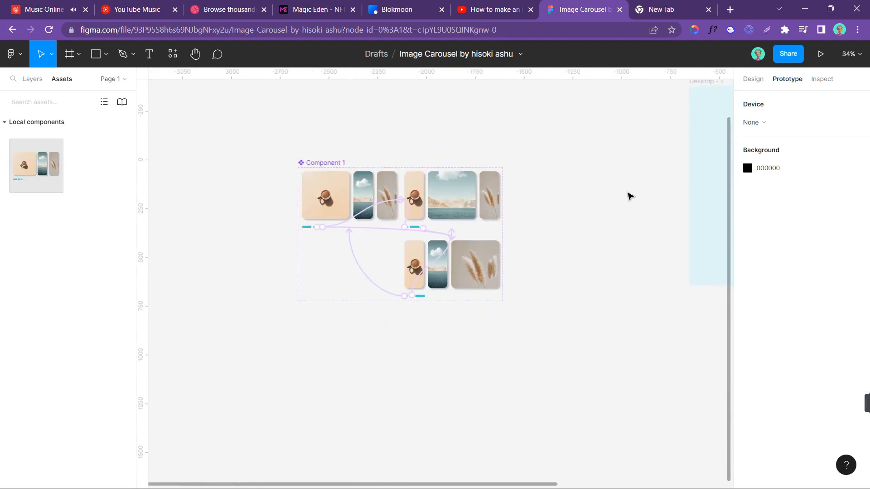
scroll(630, 195, "right", 2)
left_click_drag(216, 163, 362, 101)
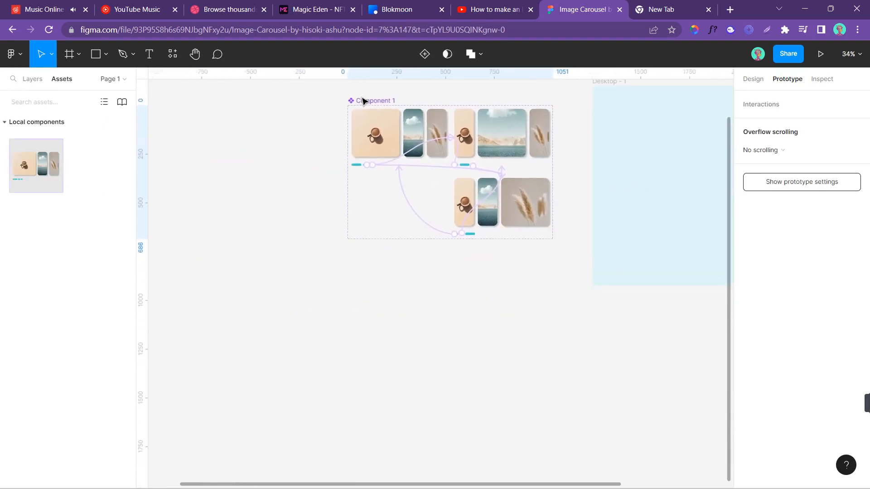
scroll(630, 167, "up", 3)
scroll(630, 167, "down", 2)
scroll(630, 169, "right", 3)
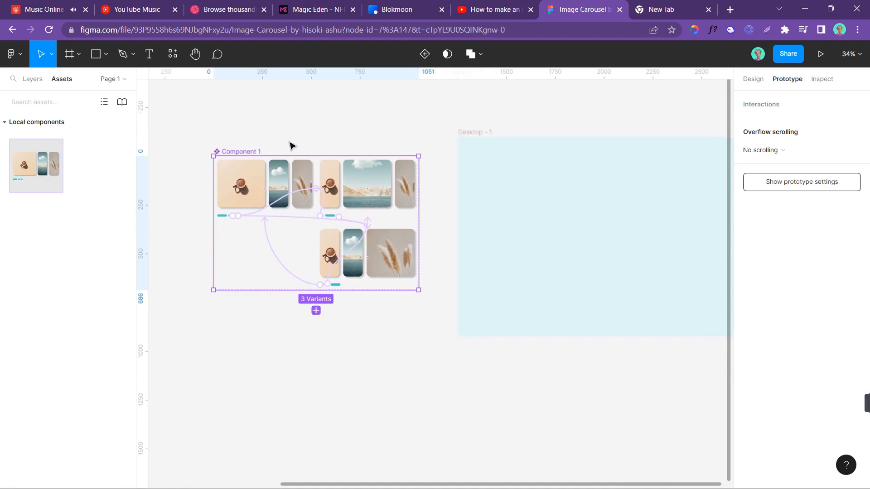
Place an instance of the carousel component from the local assets in the upper middle of the Desktop - 1 frame
left_click(690, 105)
left_click(749, 80)
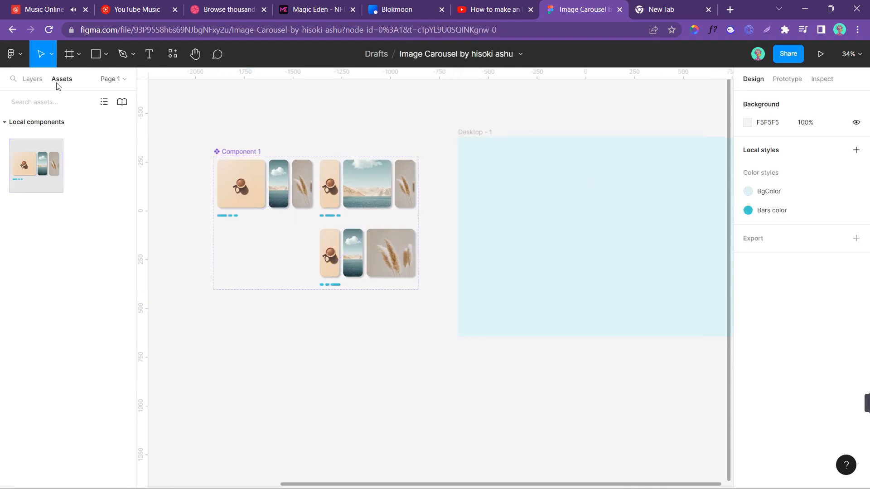
left_click_drag(21, 163, 571, 180)
scroll(606, 186, "right", 2)
left_click(587, 127)
Present the Desktop - 1 frame and test the carousel's second, third and first indicator bars in turn
left_click(443, 132)
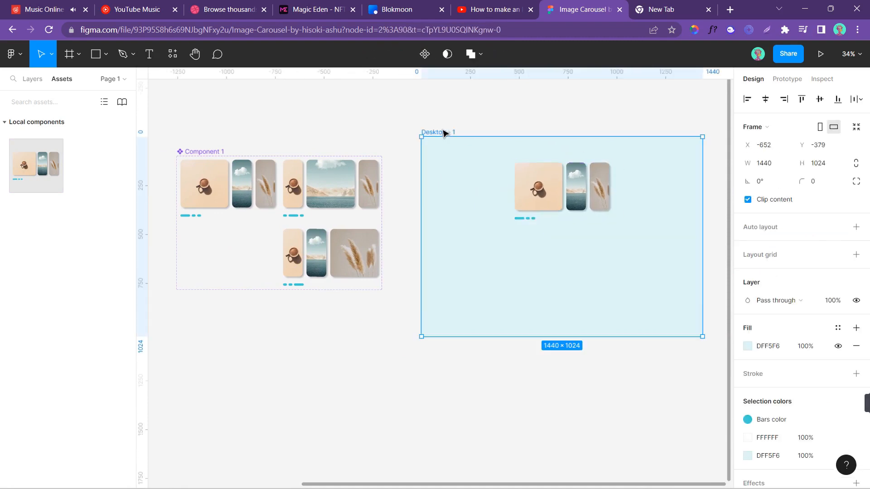
left_click(821, 55)
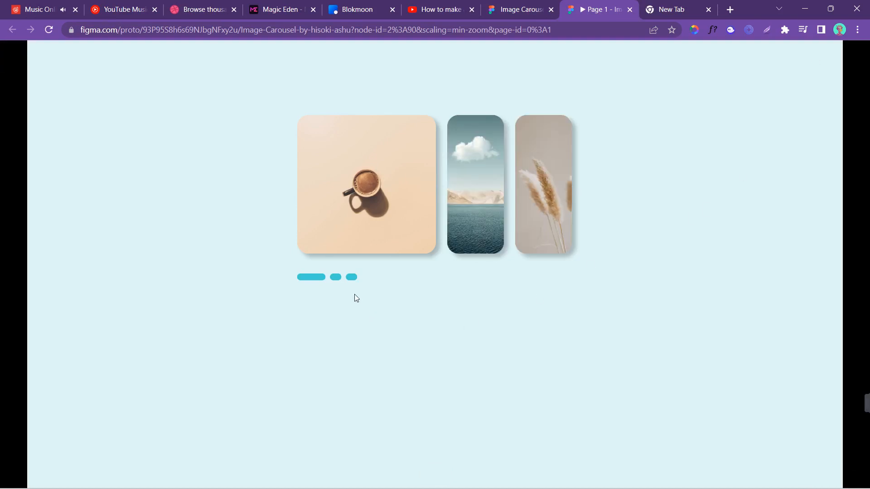
left_click(336, 279)
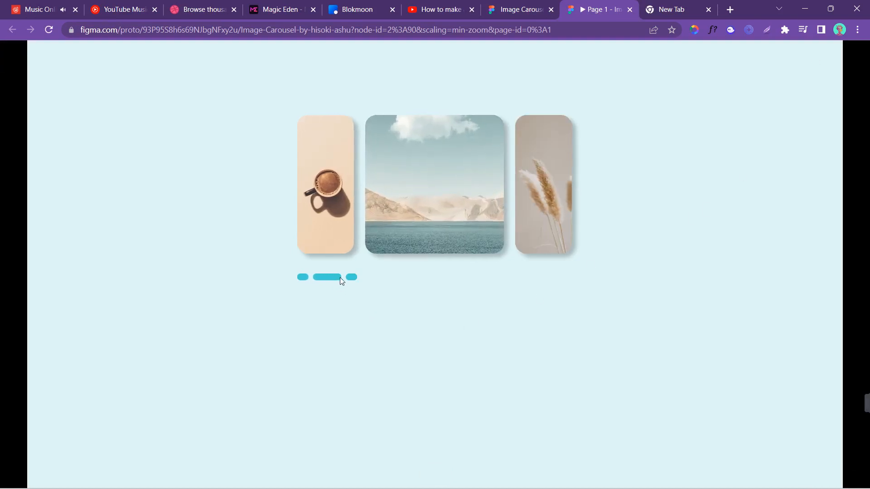
left_click(353, 278)
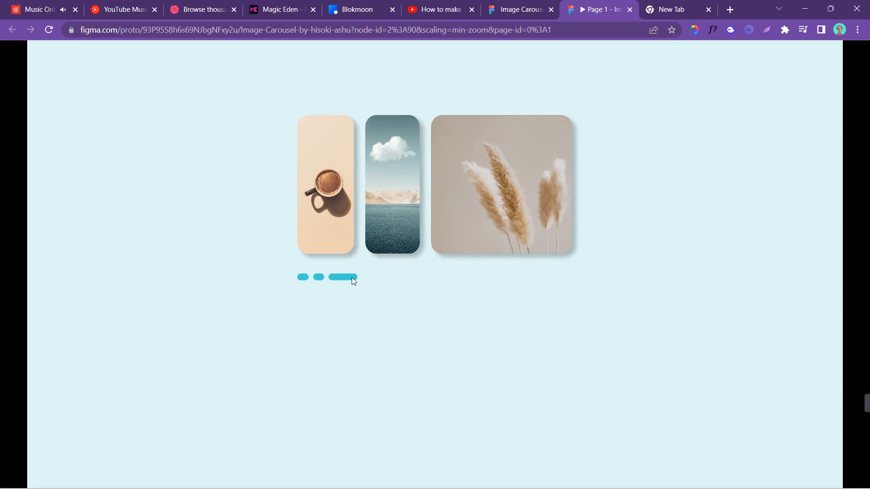
left_click(303, 278)
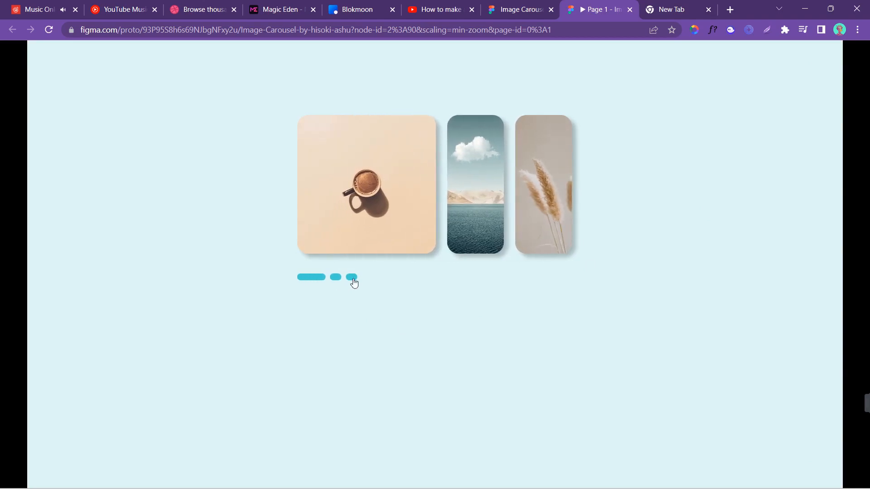
Test the carousel's remaining transitions, including first to third and third to second bar, and return to the design file
left_click(353, 279)
left_click(319, 278)
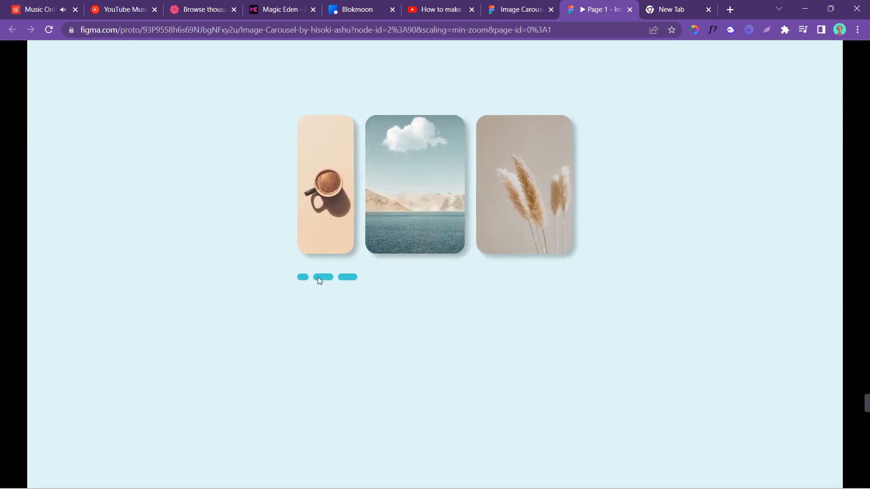
left_click(302, 277)
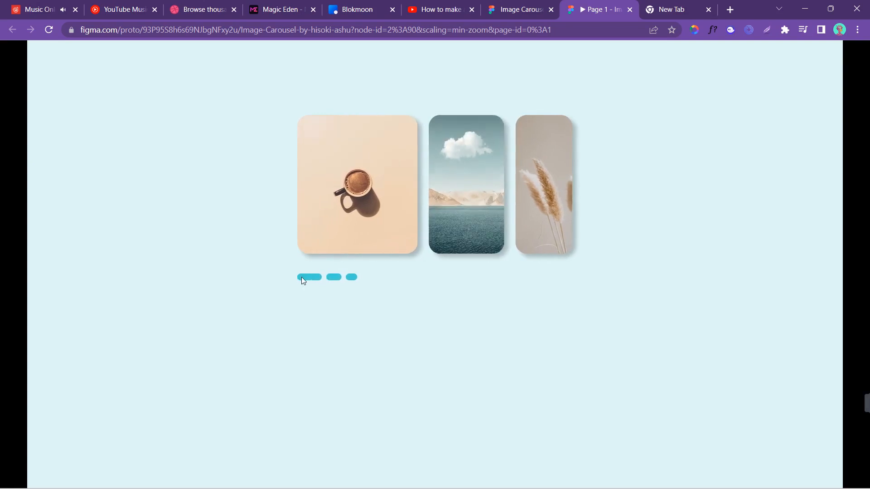
left_click(354, 278)
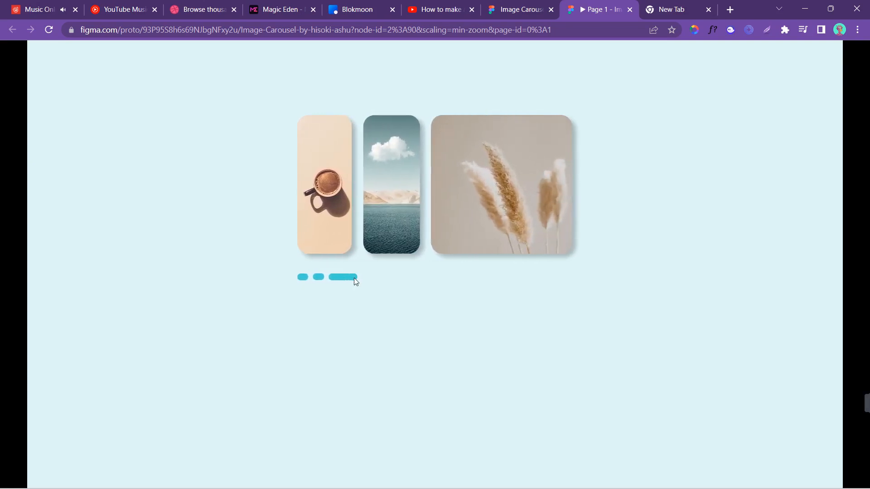
left_click(304, 278)
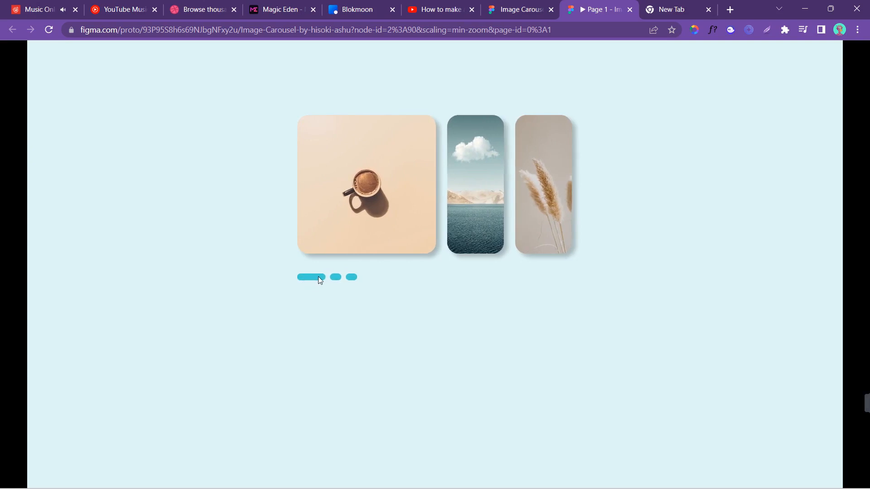
left_click(336, 278)
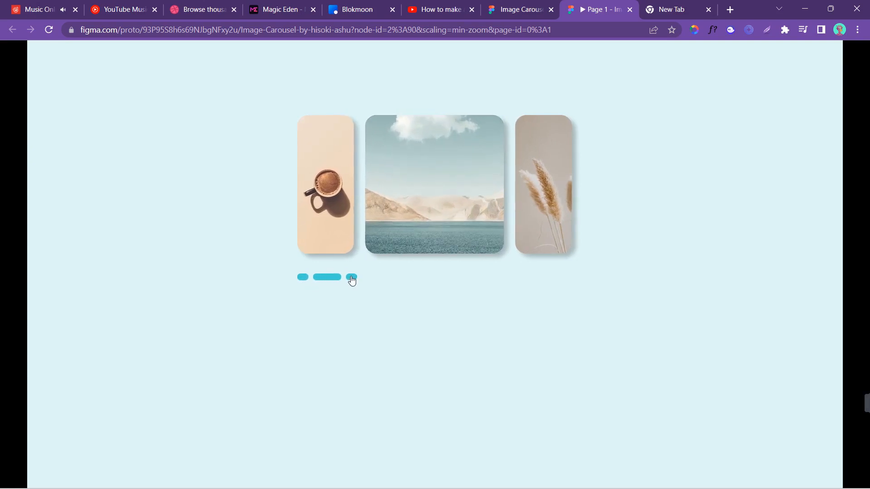
left_click(353, 278)
left_click(521, 11)
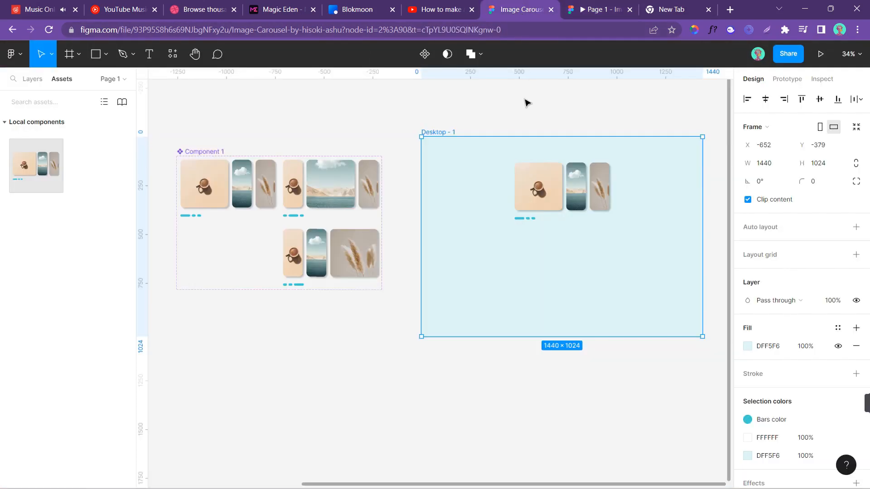
left_click(525, 123)
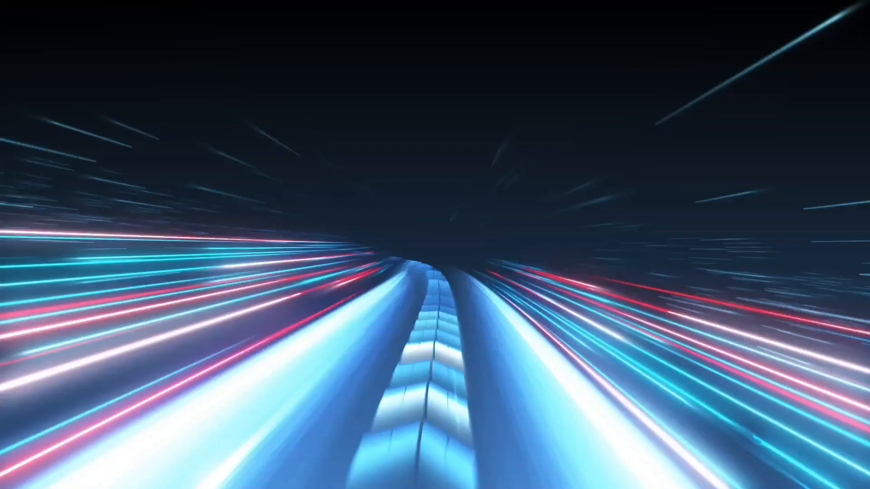